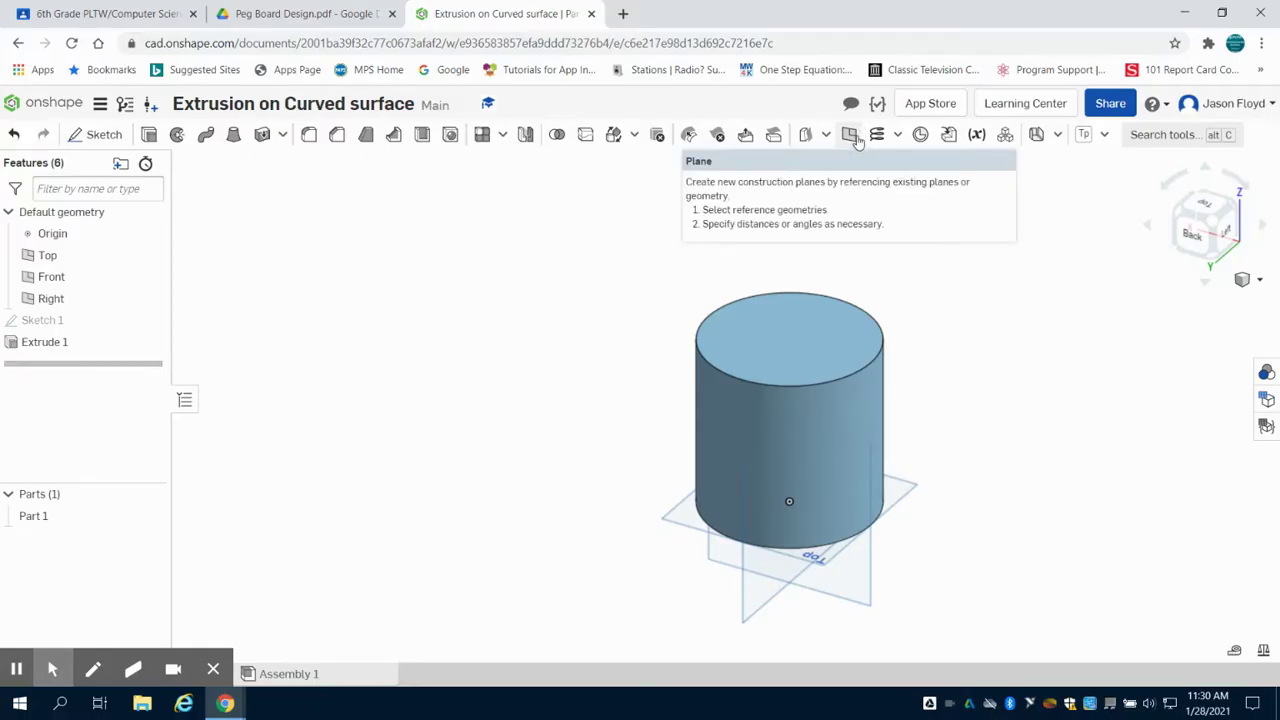
Create Plane 1 offset 3 in from the Right plane, then view the model from the right
click(851, 136)
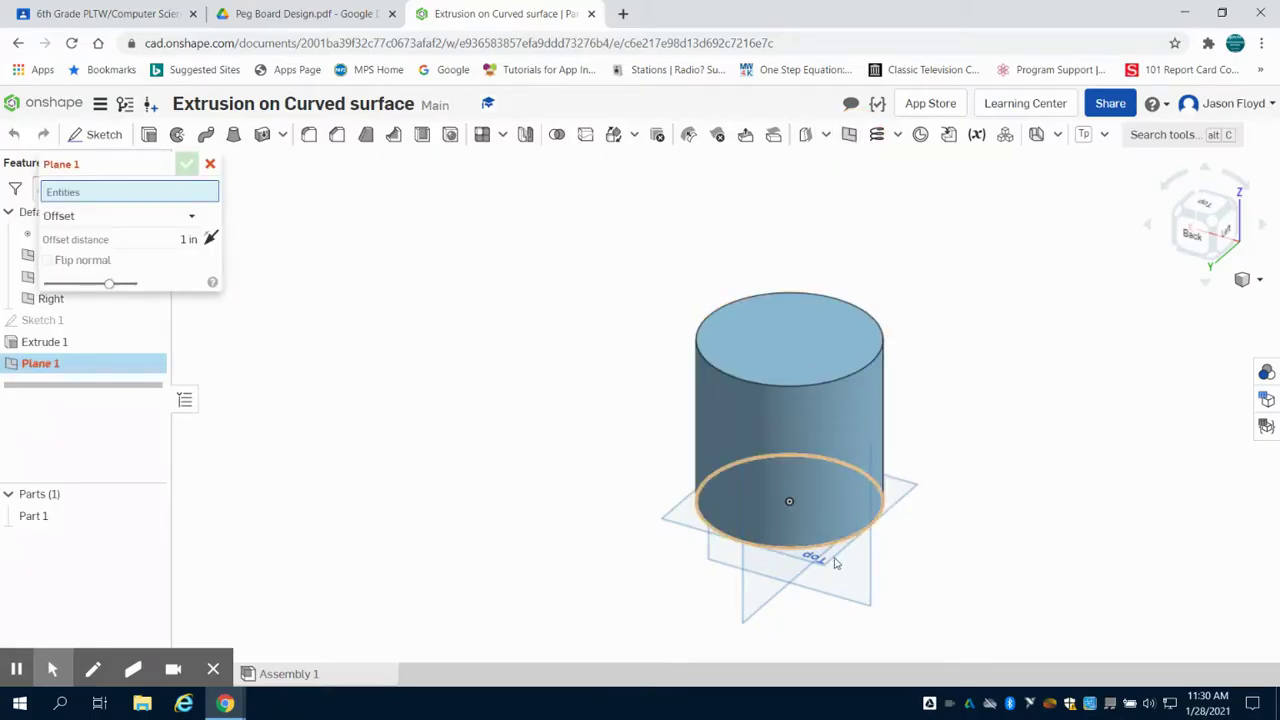
click(757, 603)
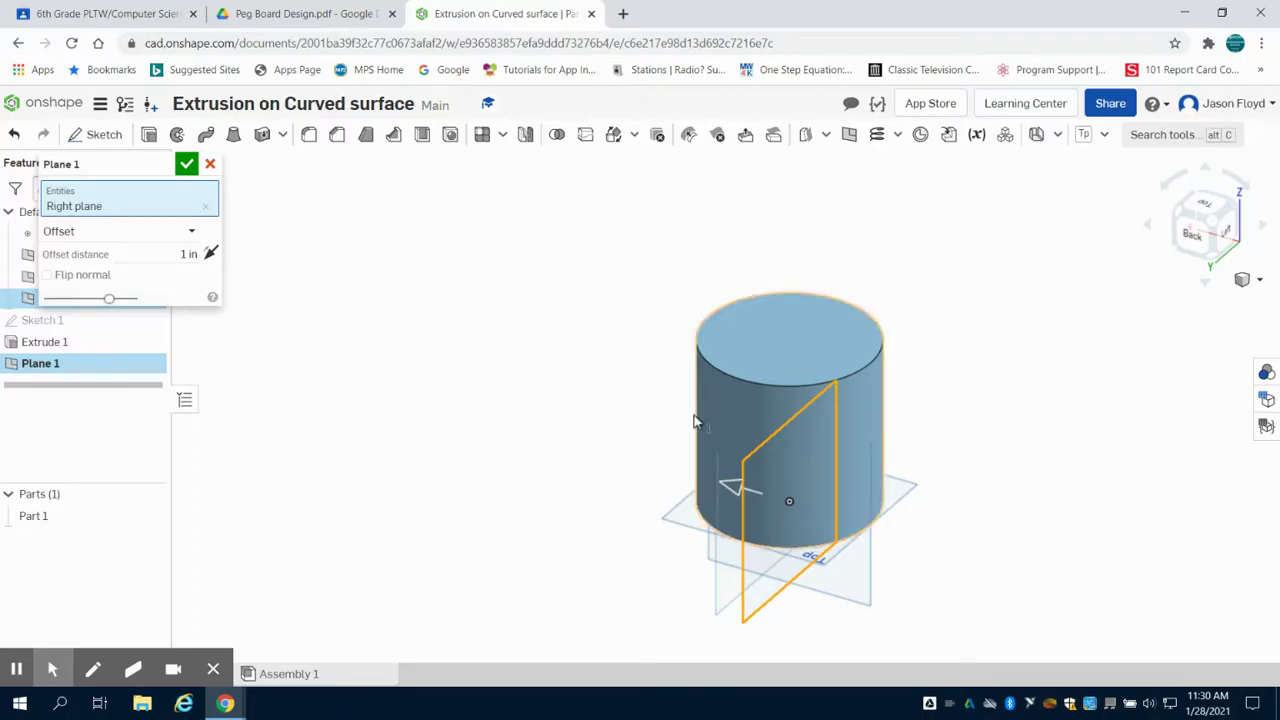
click(189, 253)
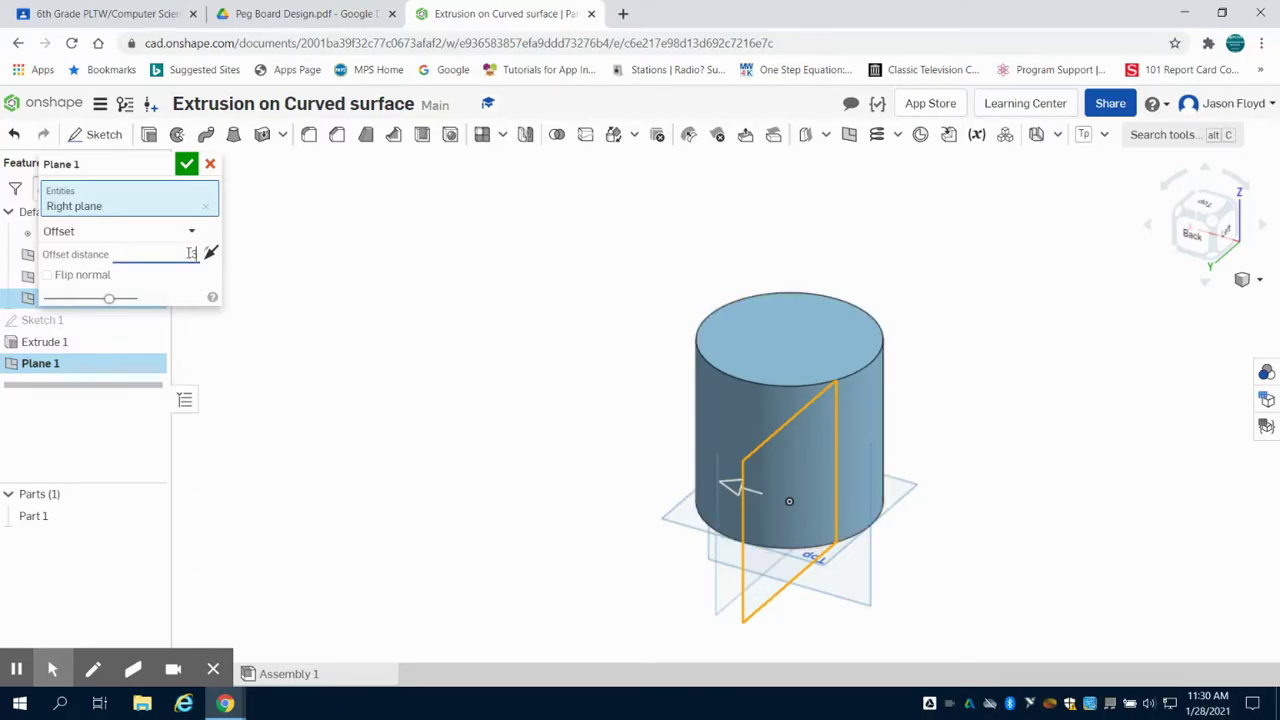
right_drag(1060, 349, 517, 149)
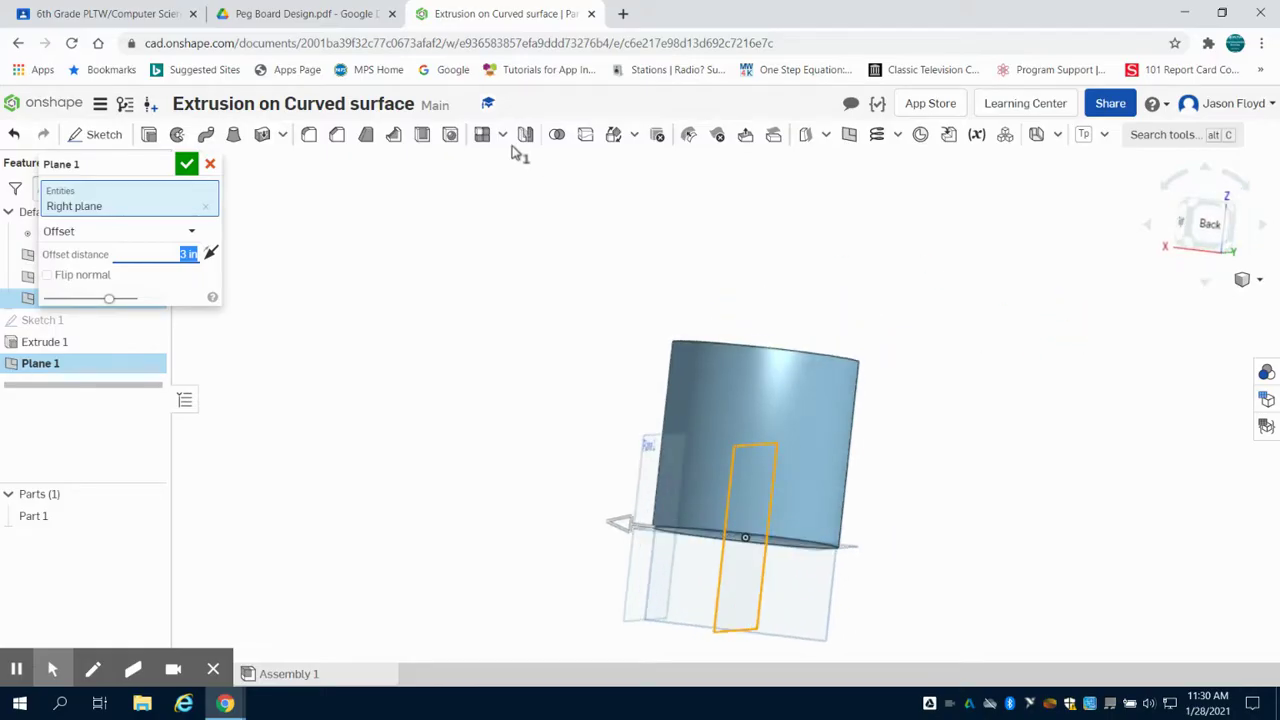
click(186, 163)
right_drag(669, 277, 880, 310)
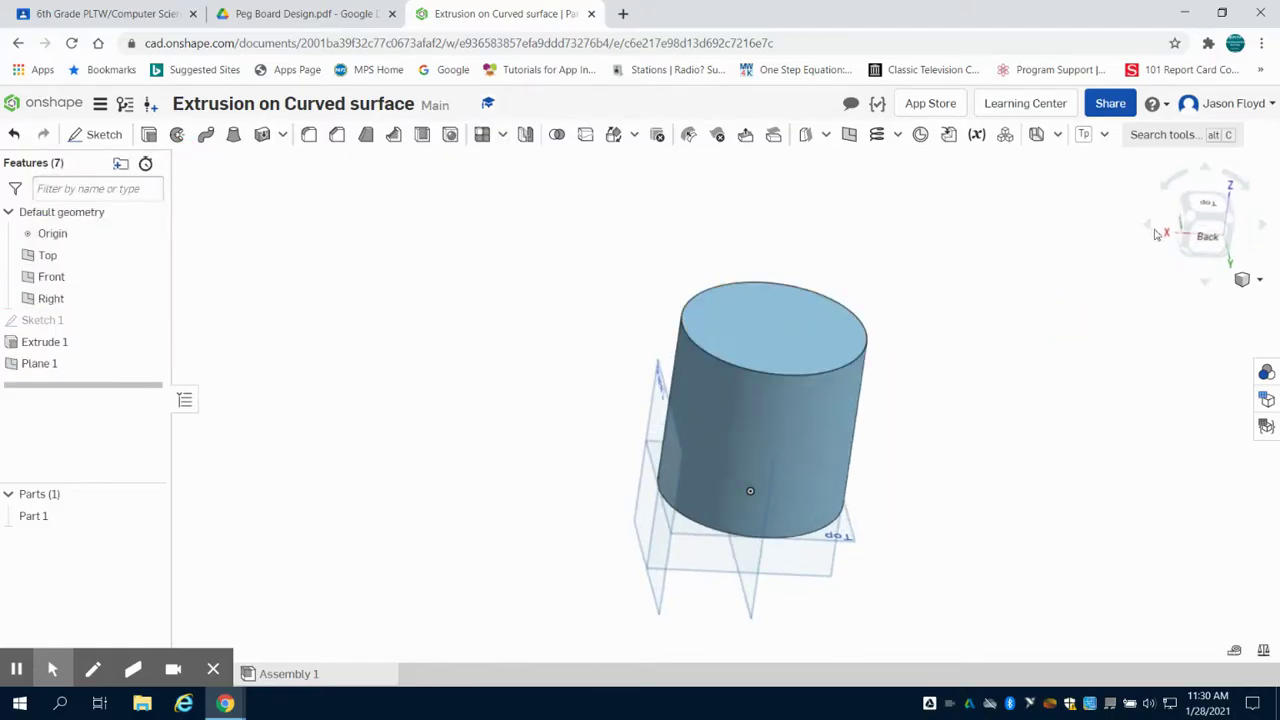
right_drag(1130, 316, 1006, 316)
key(shift+4)
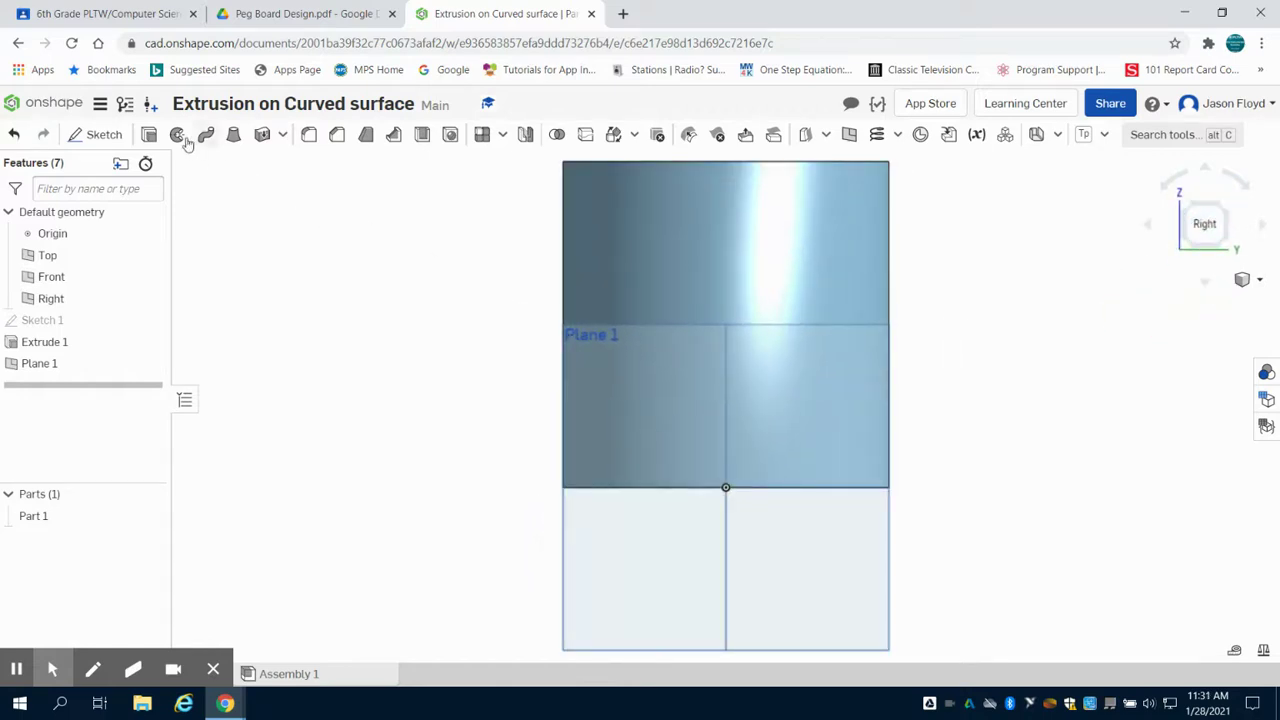
On Plane 1, sketch a 1 in diameter circle centred on the cylinder's vertical centre line
click(97, 134)
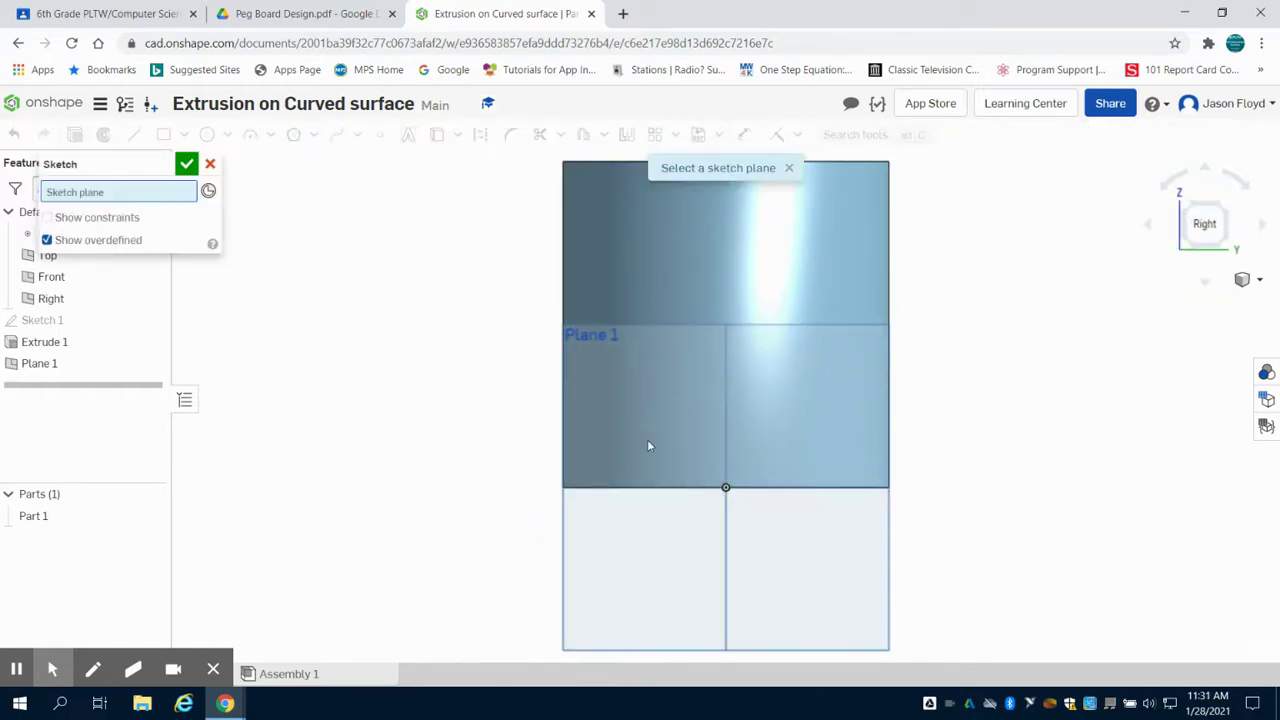
click(647, 441)
click(207, 134)
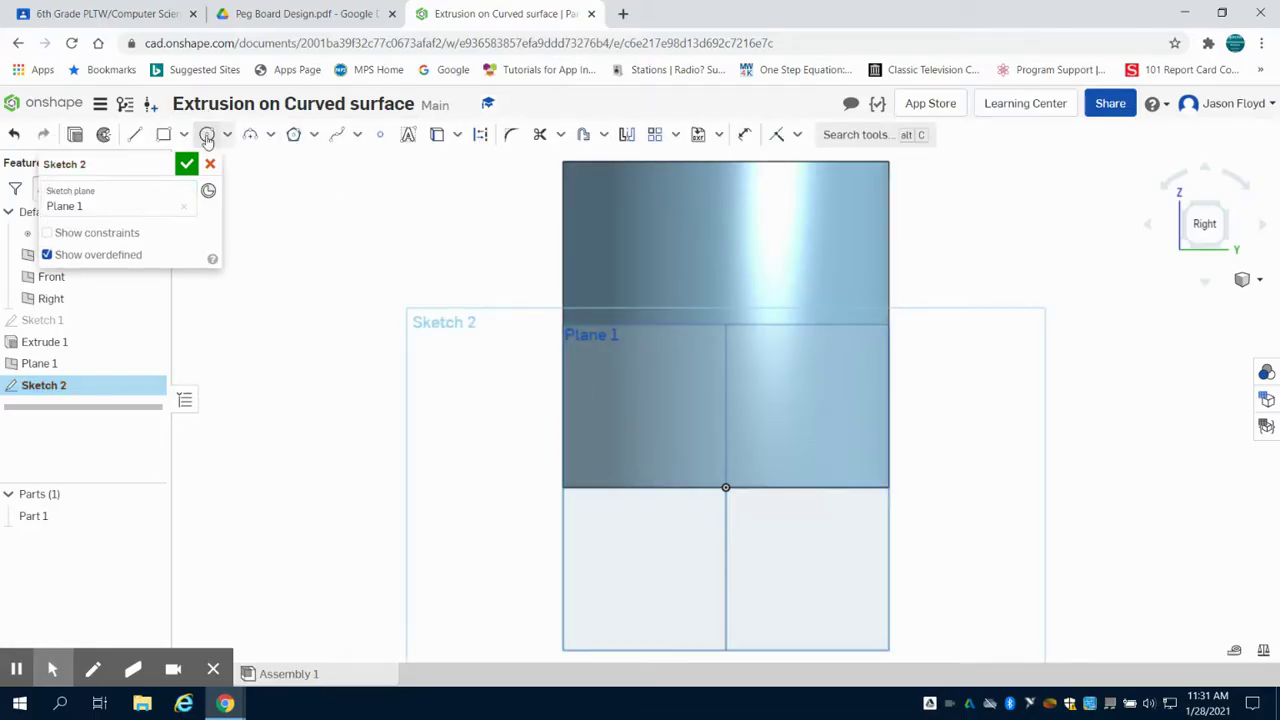
click(724, 325)
click(725, 286)
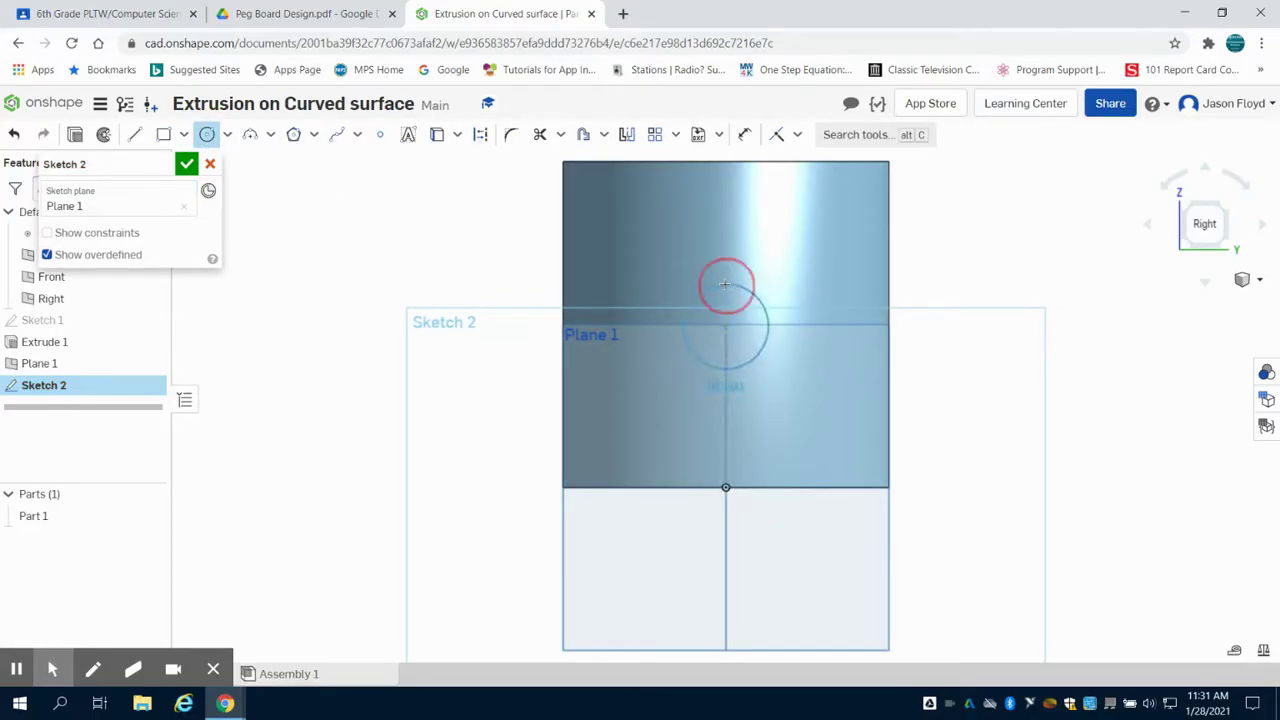
text(1)
key(Return)
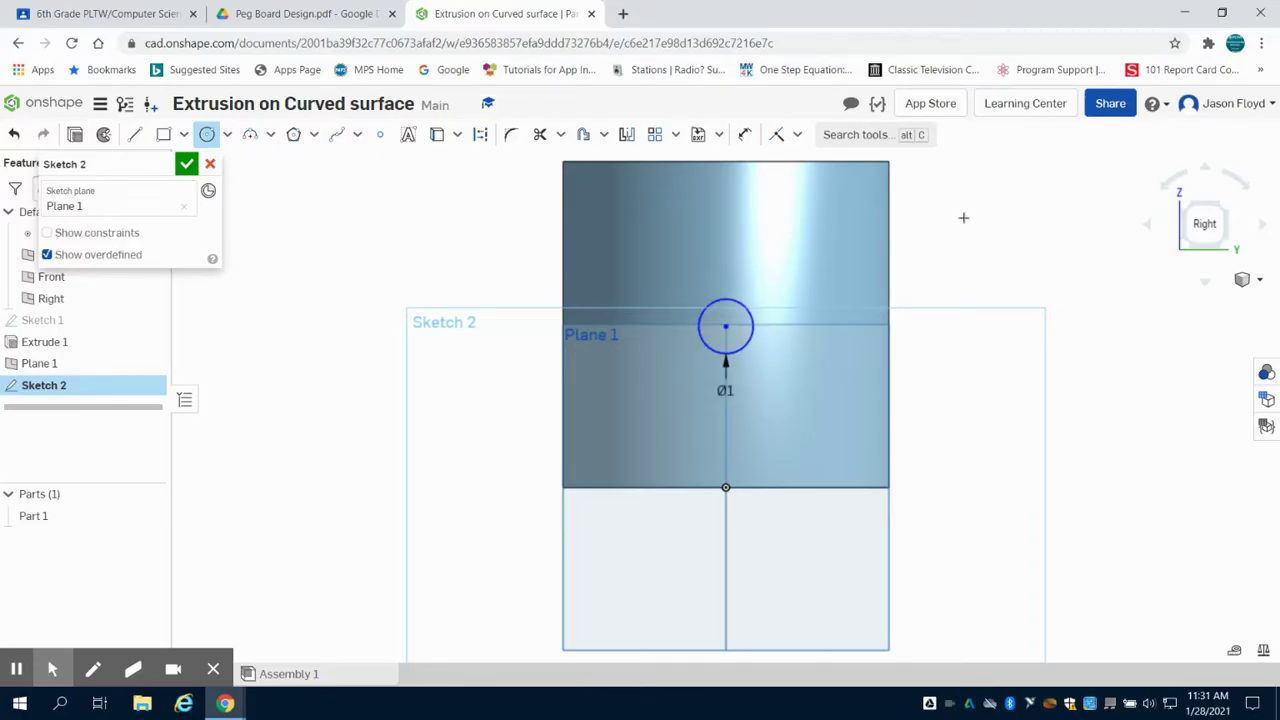
right_drag(963, 217, 1057, 257)
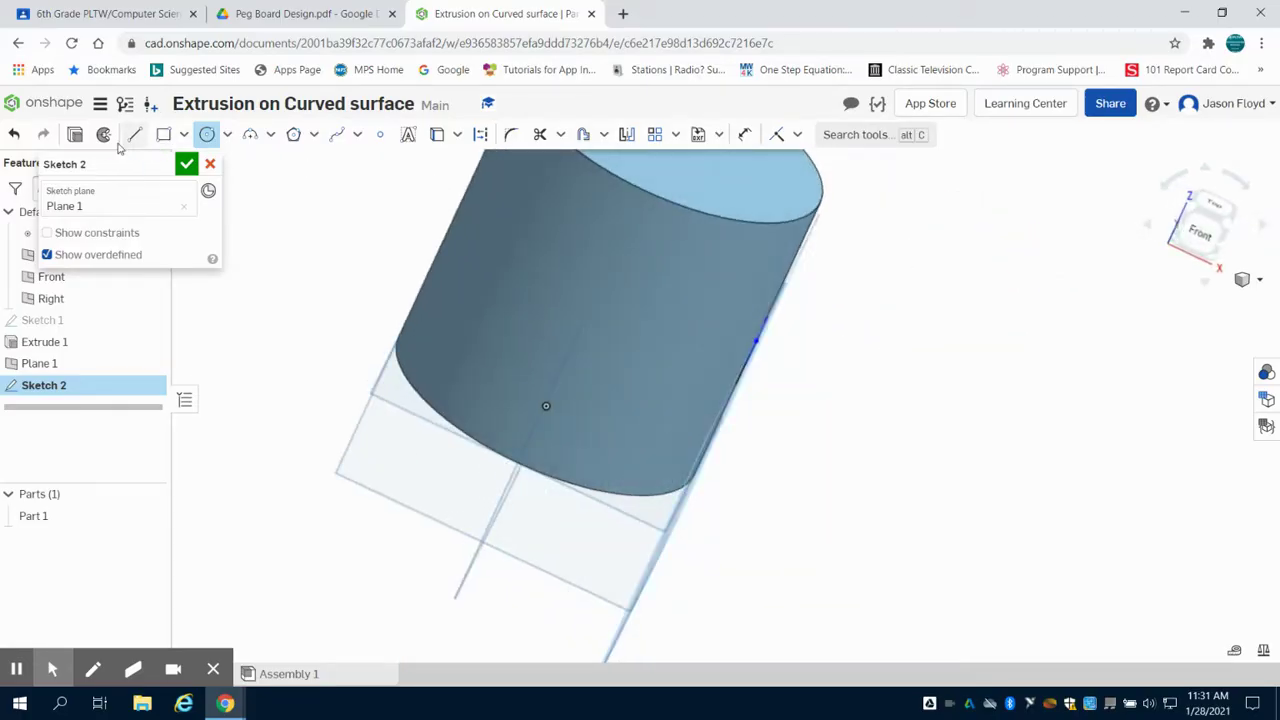
Extrude the circle 1 in blind into a separate peg, Part 2, and inspect it
click(75, 134)
click(149, 134)
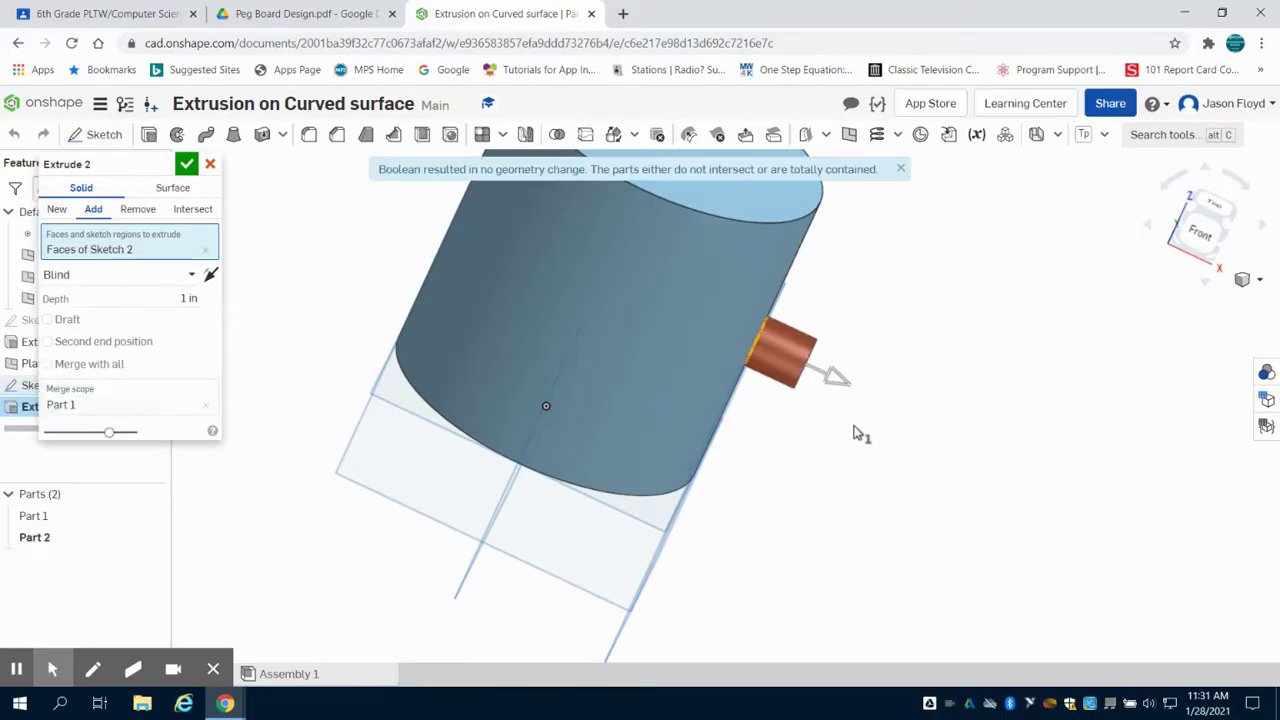
right_drag(857, 434, 840, 400)
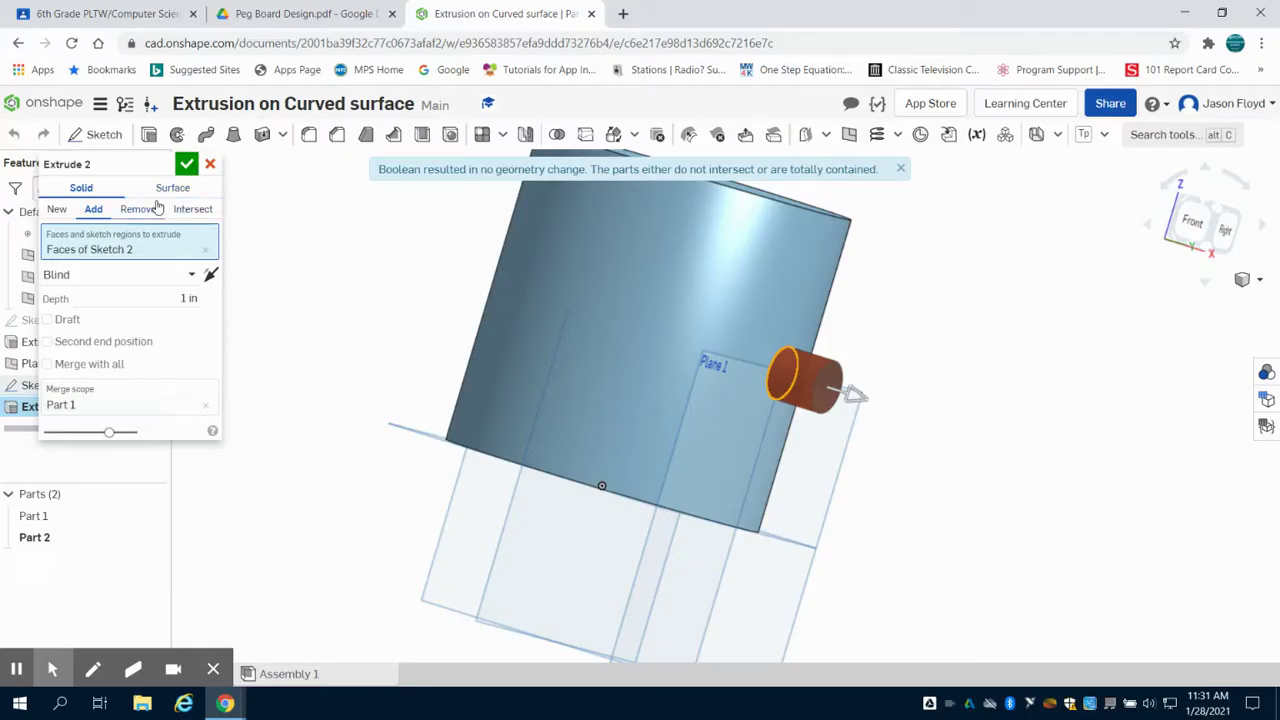
click(186, 164)
right_drag(883, 381, 766, 320)
scroll(723, 349, up, 5)
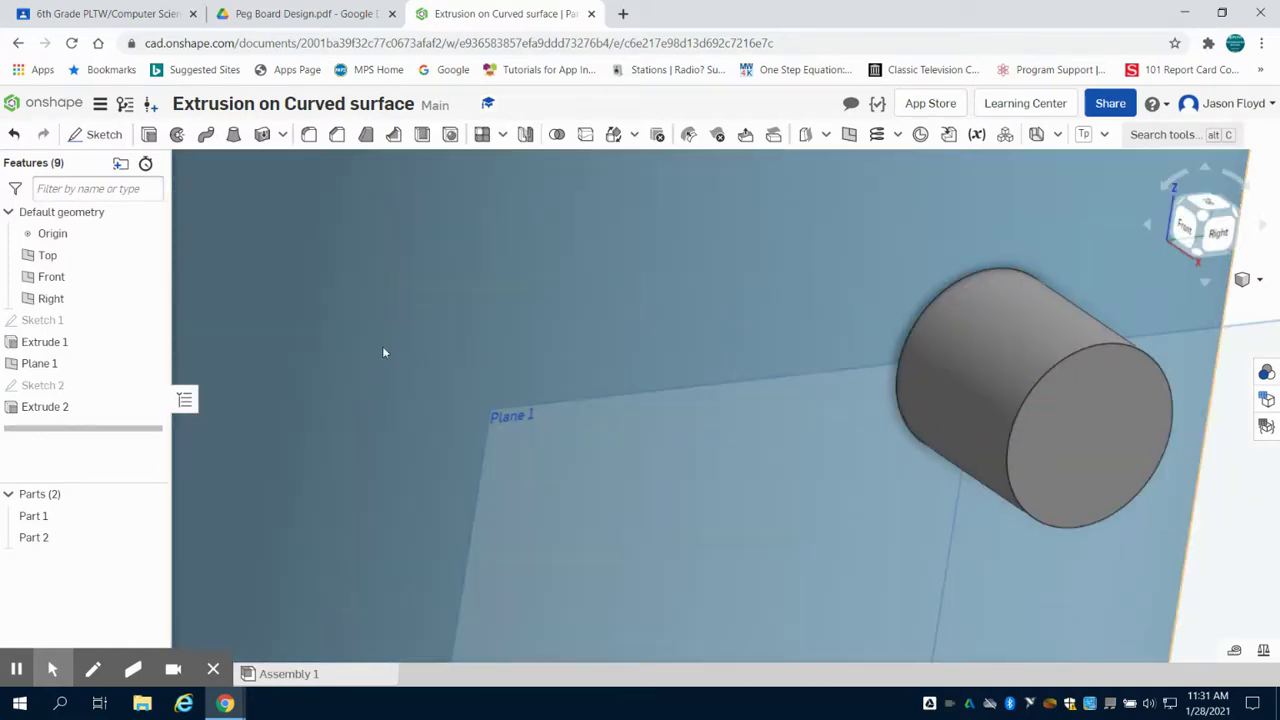
Delete the Extrude 2 peg feature and return to an angled 3D view
click(60, 408)
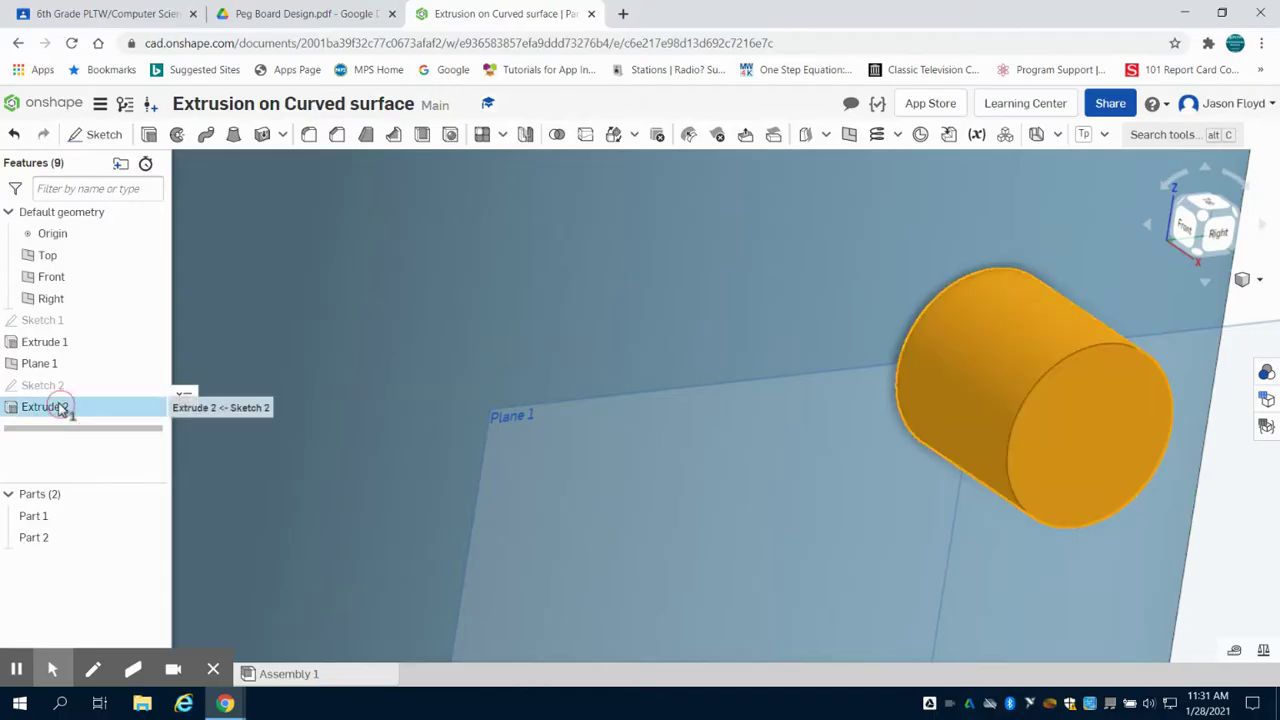
key(Delete)
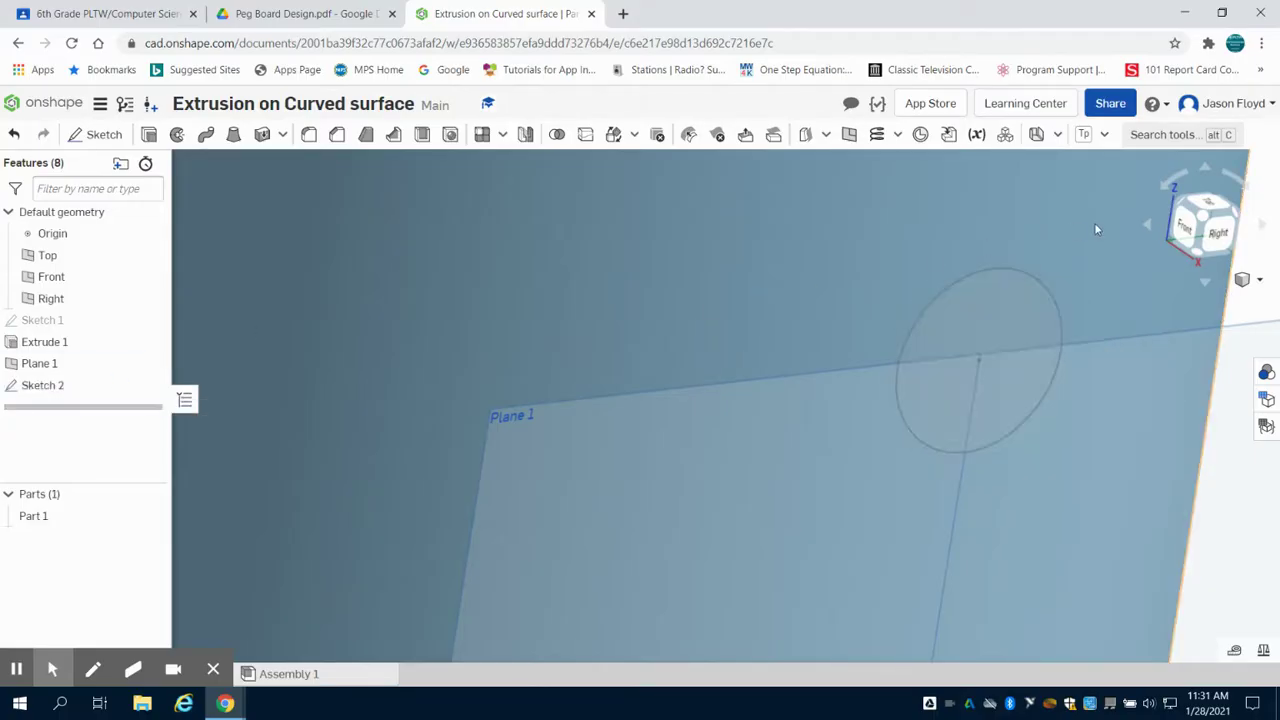
click(1222, 228)
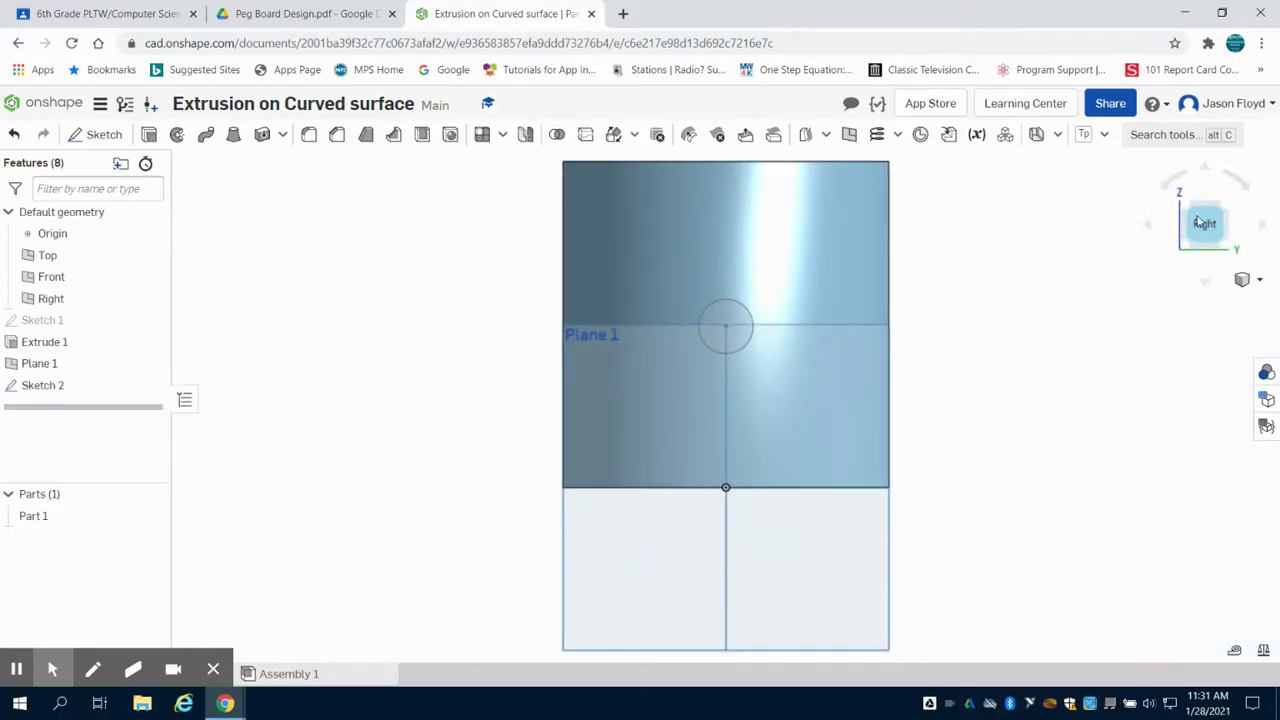
click(1186, 207)
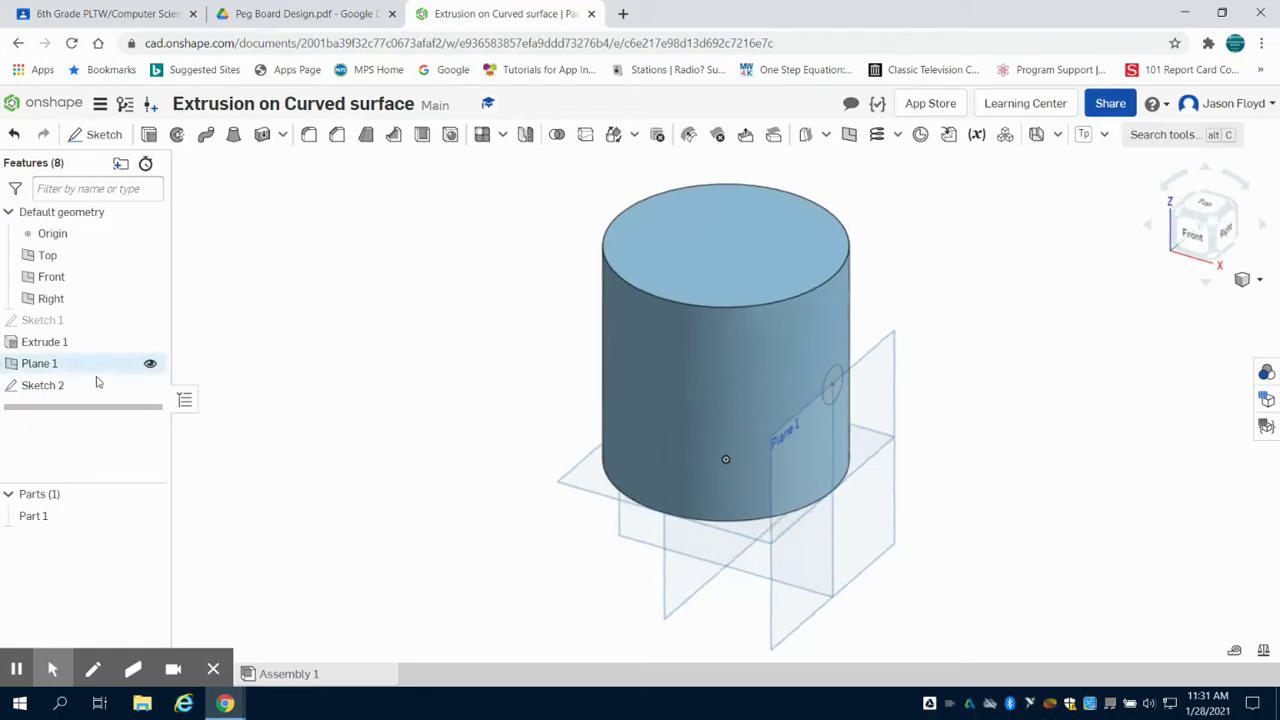
Change Plane 1's offset from the Right plane from 3 in to 4 in
double_click(55, 370)
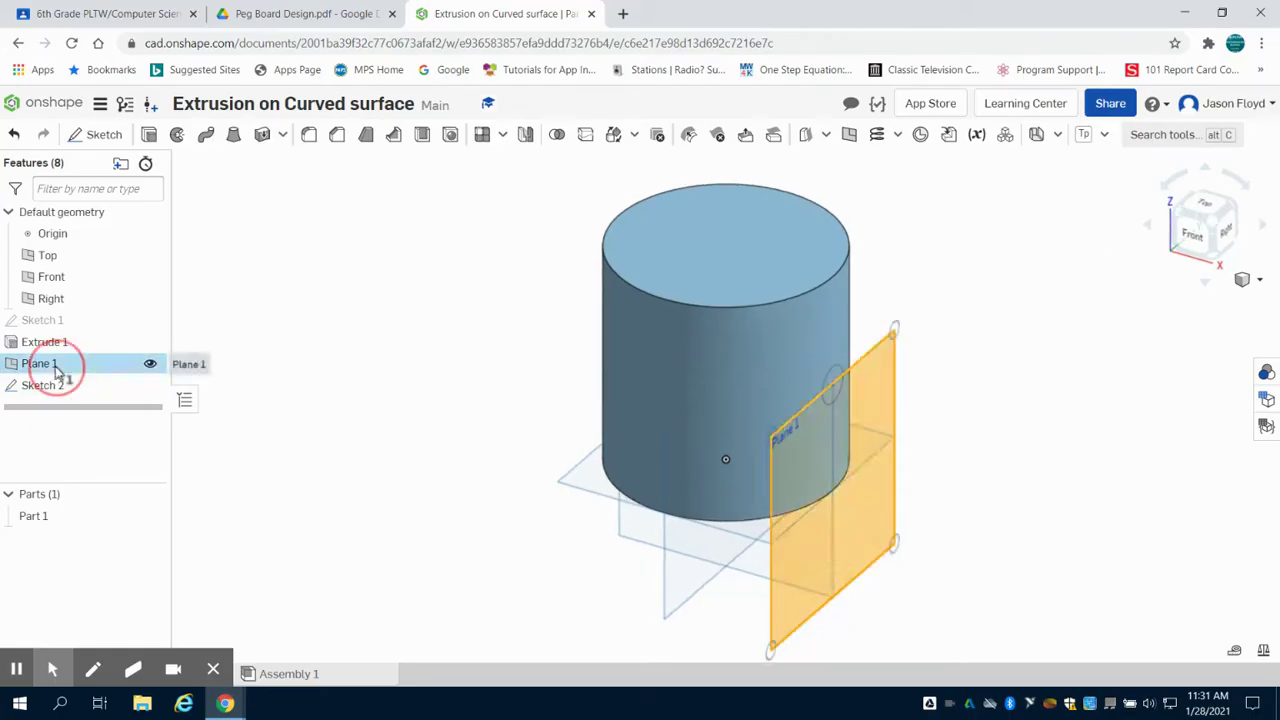
click(187, 254)
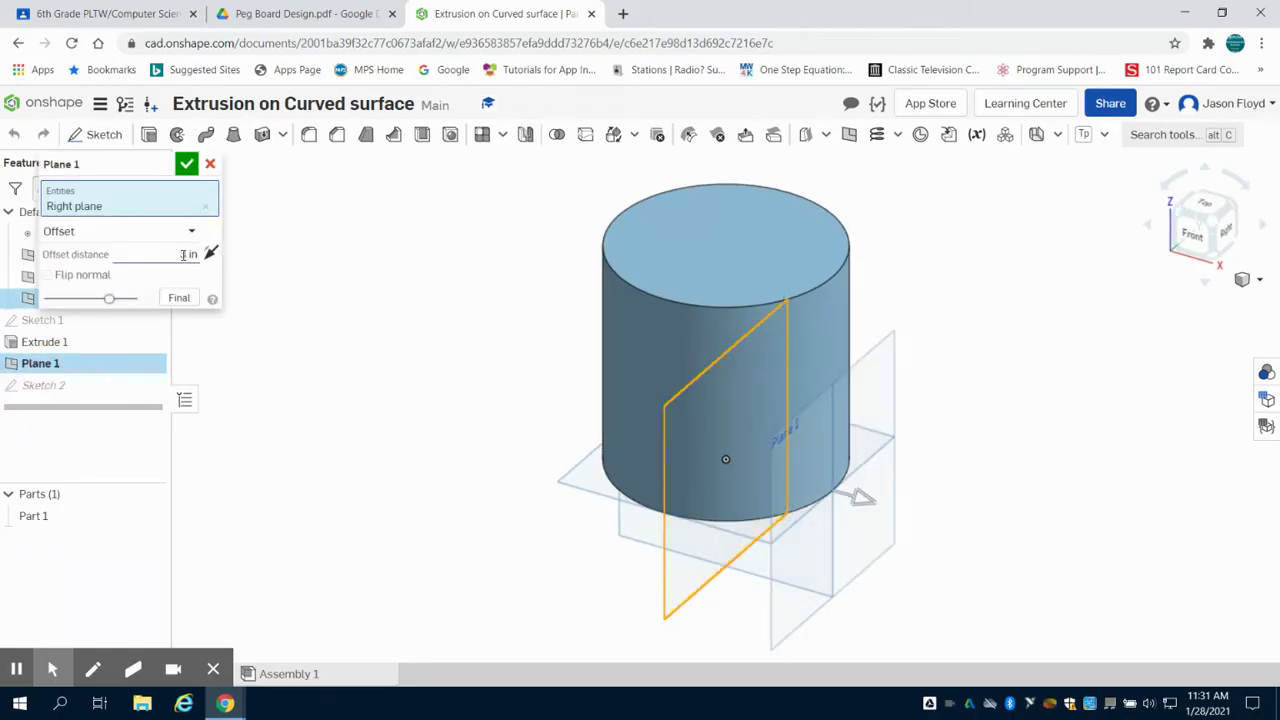
key(Up)
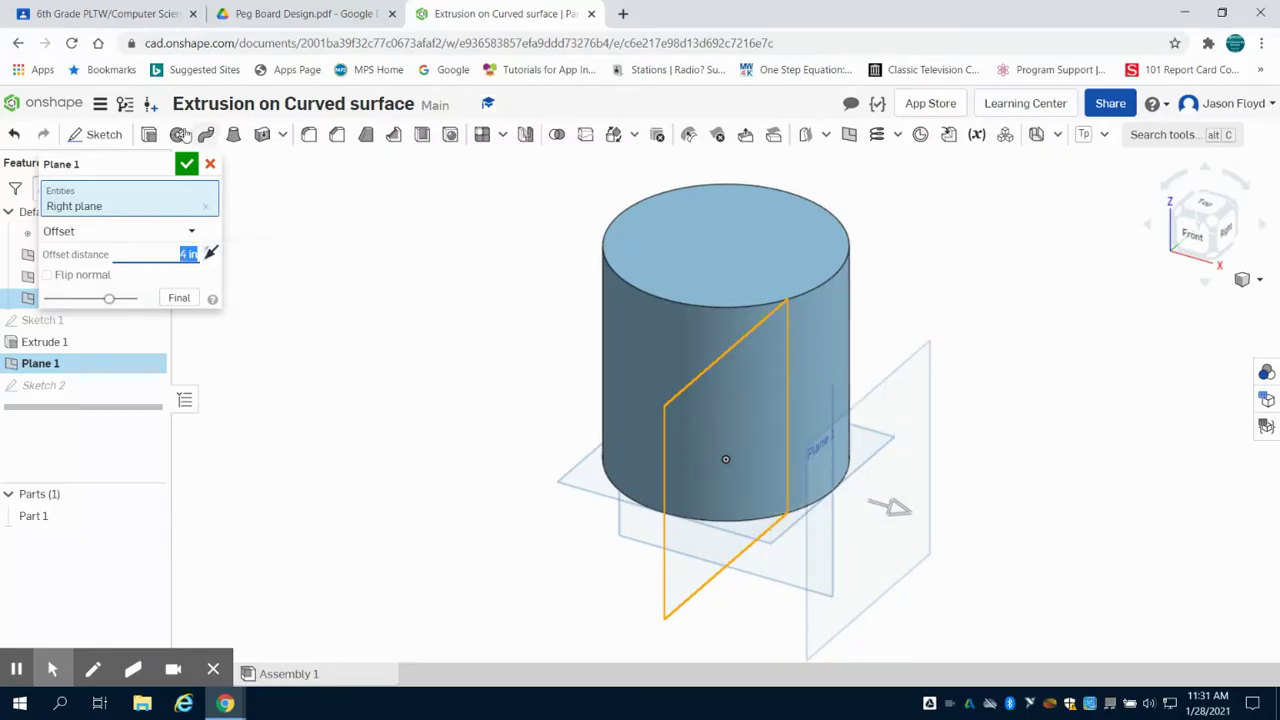
click(187, 163)
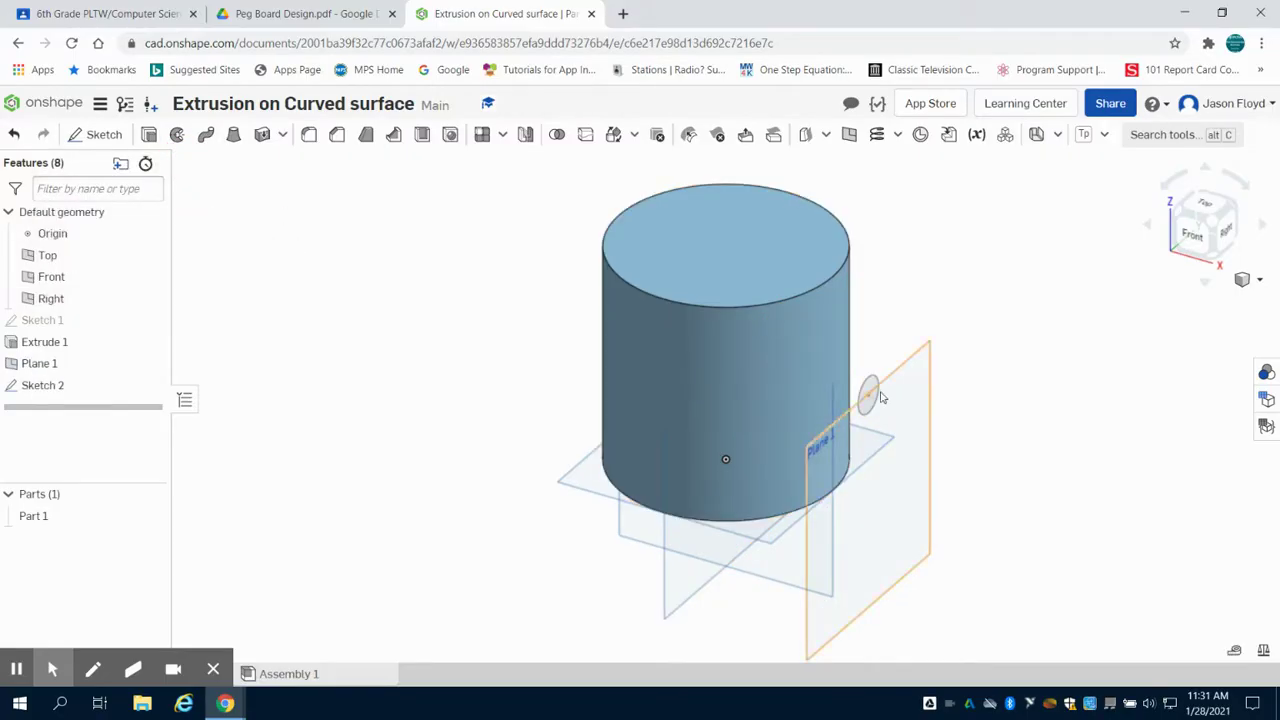
Extrude Sketch 2's circle Up to face, ending at the cylinder's curved face and adding to Part 1
double_click(88, 386)
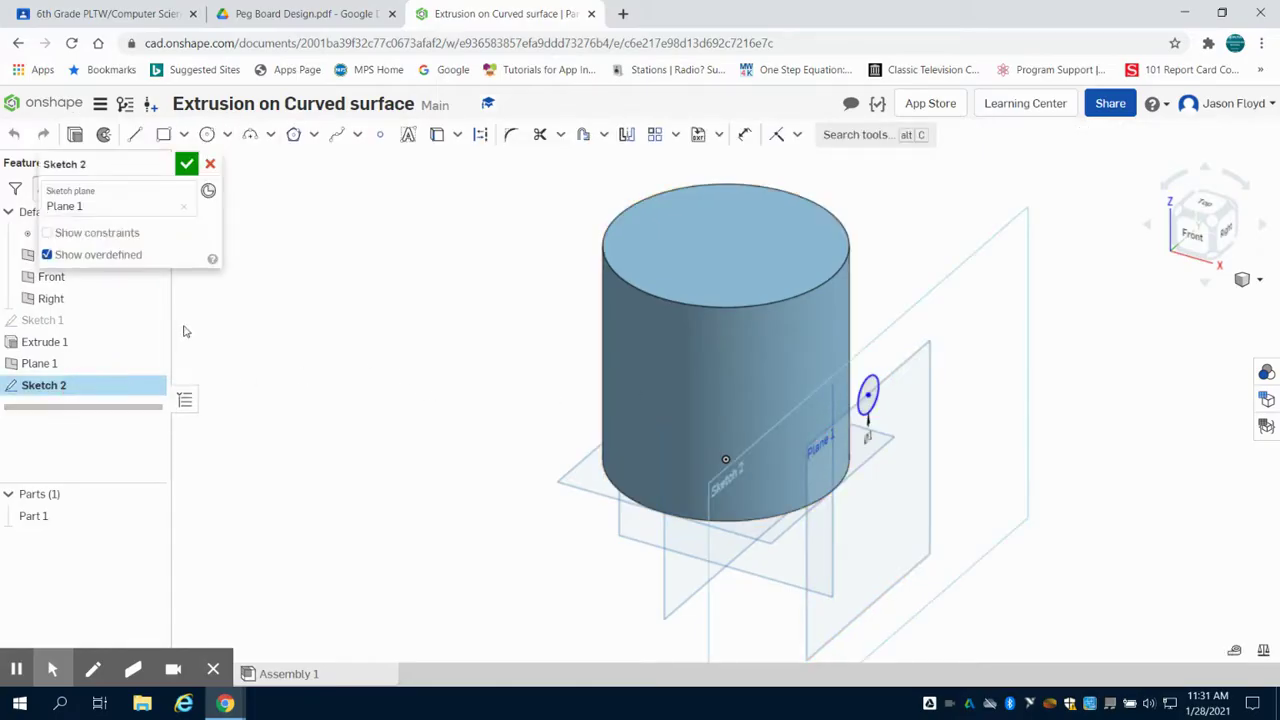
click(80, 138)
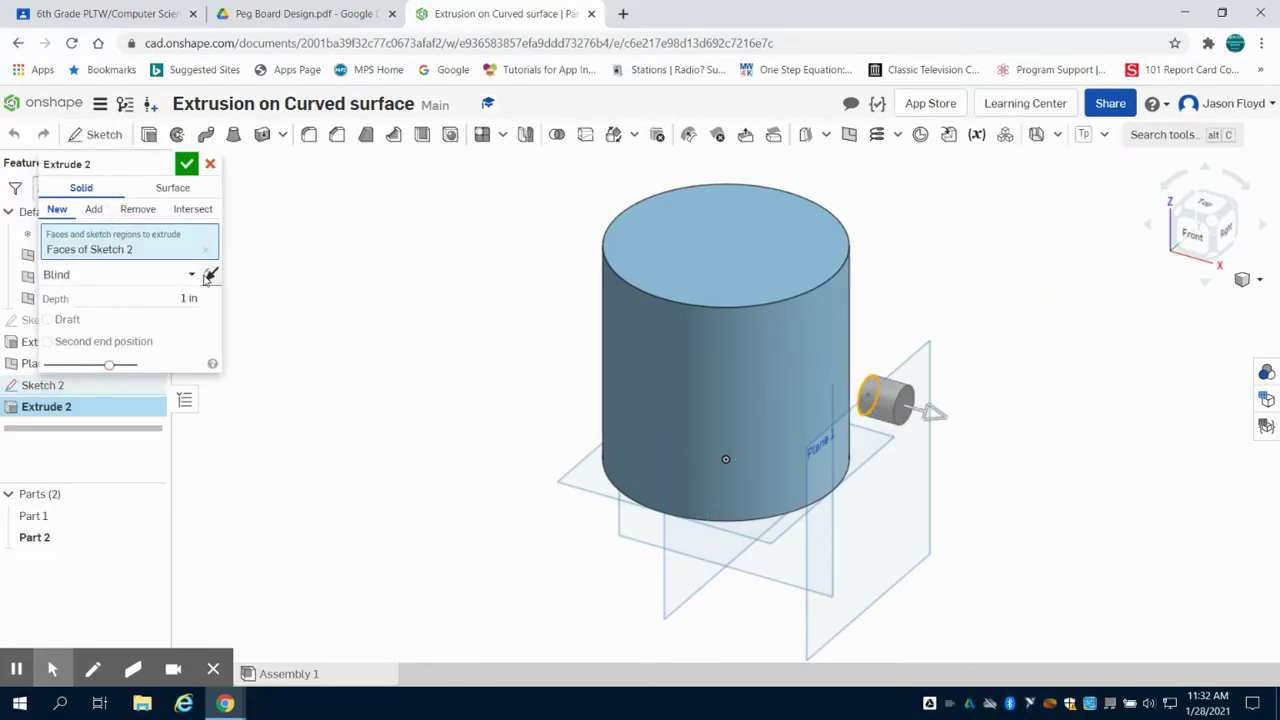
click(138, 276)
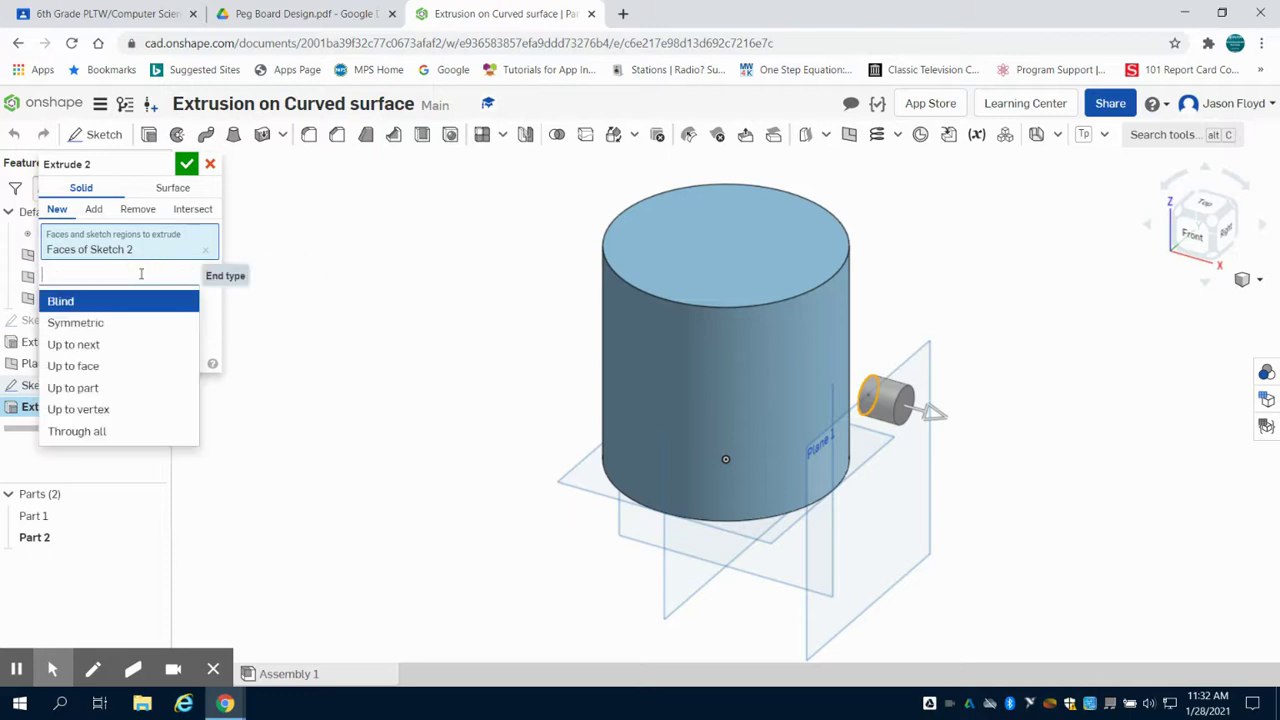
click(129, 367)
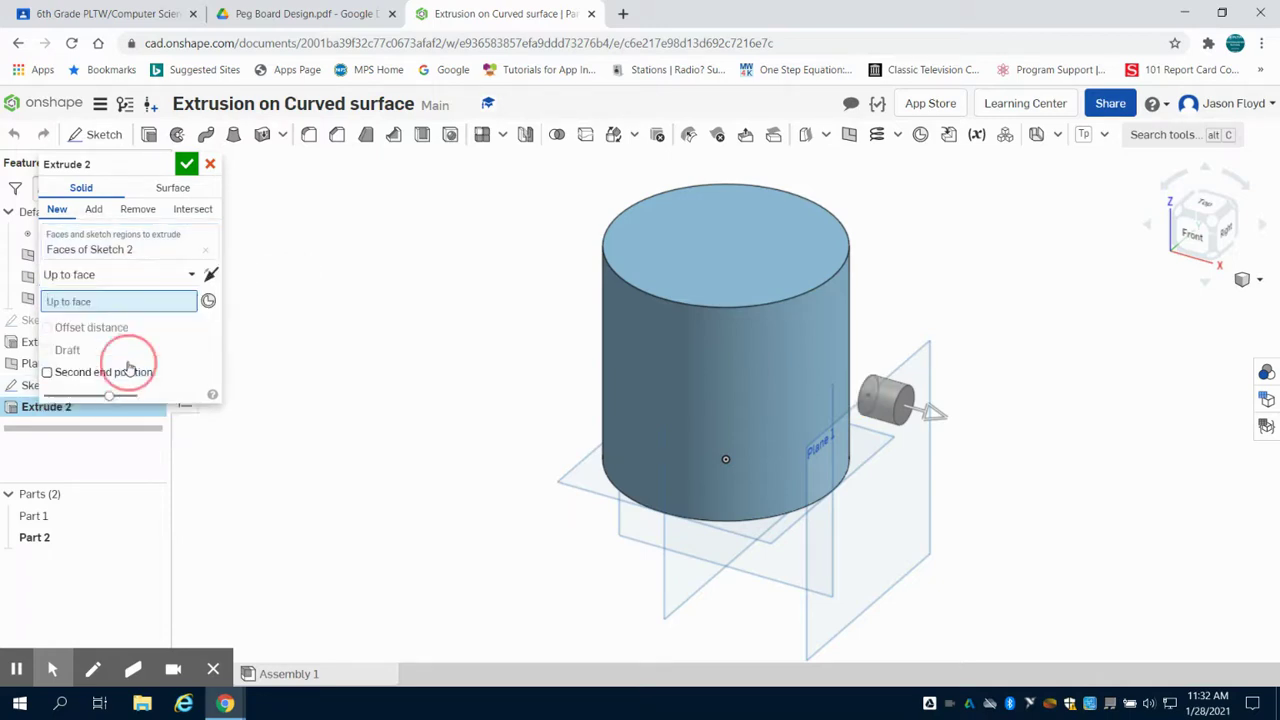
click(760, 370)
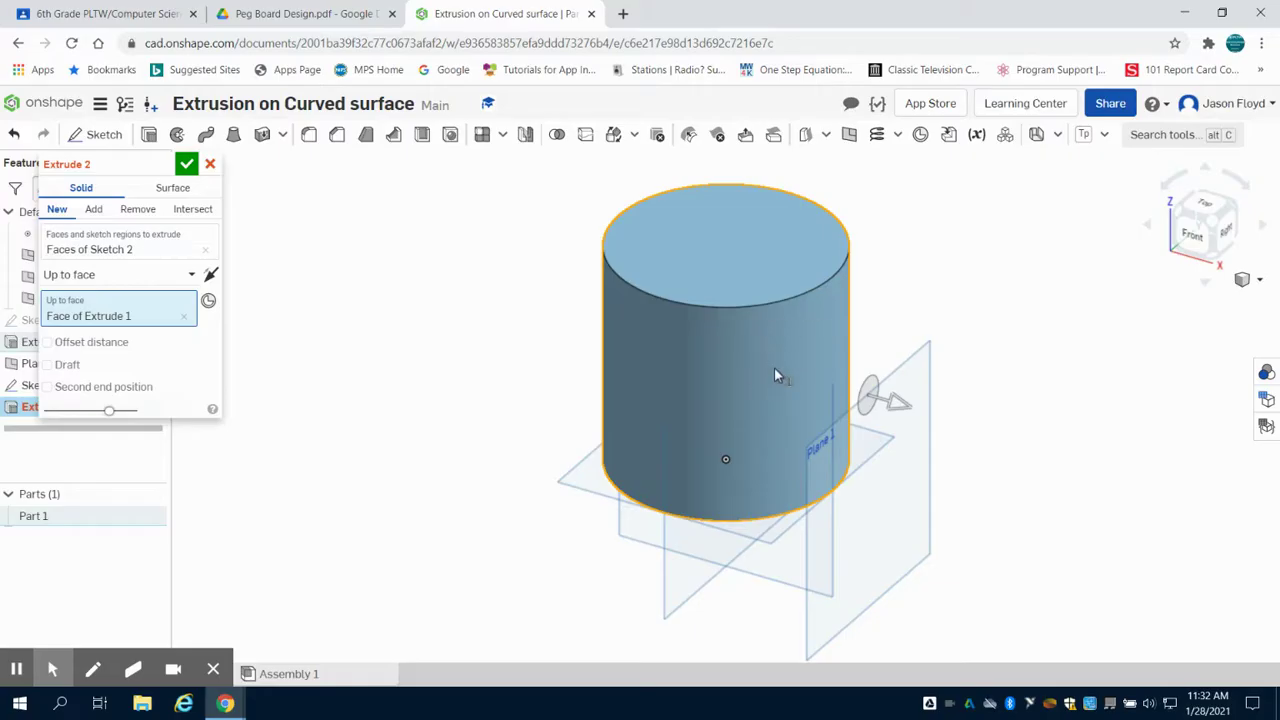
click(789, 380)
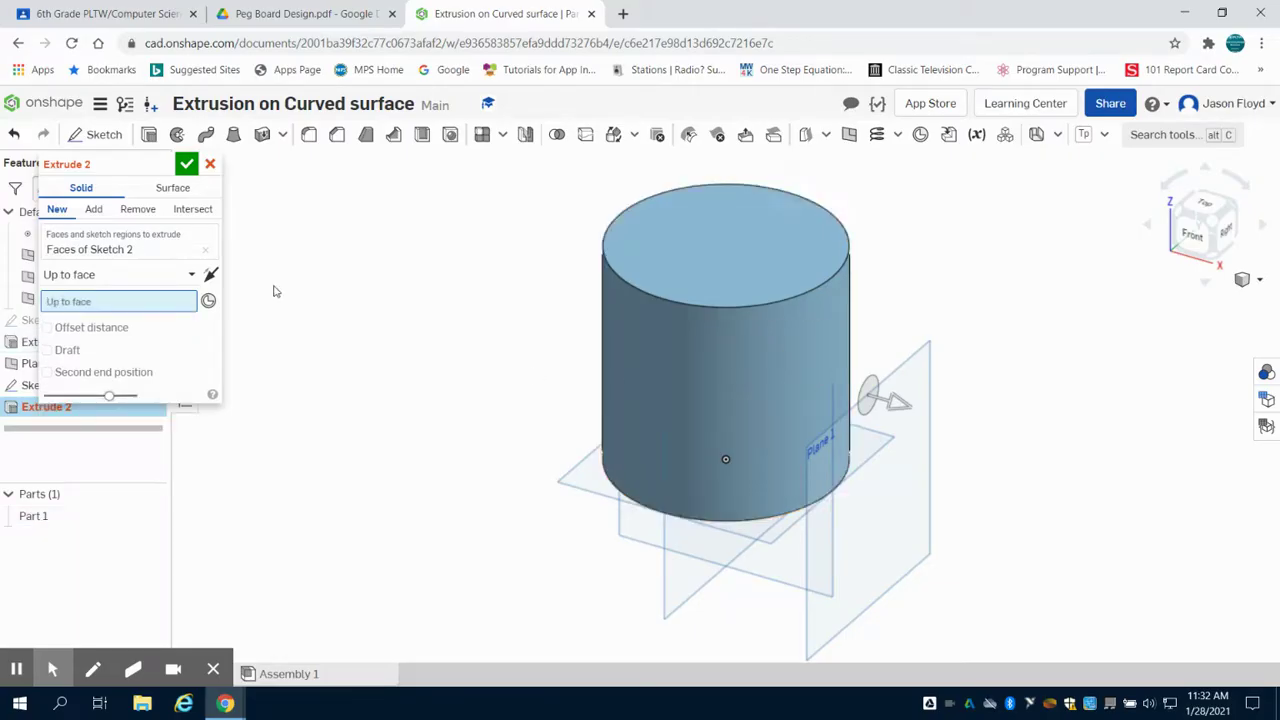
click(733, 401)
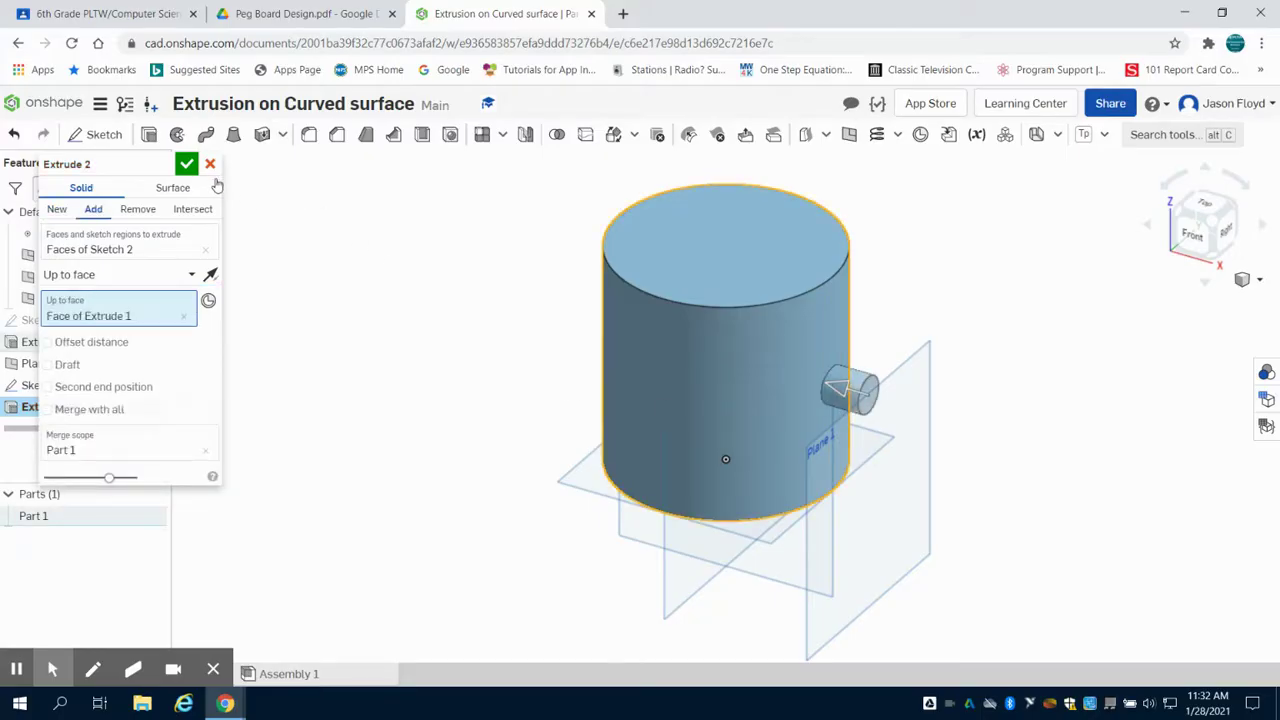
click(187, 163)
right_drag(920, 408, 850, 392)
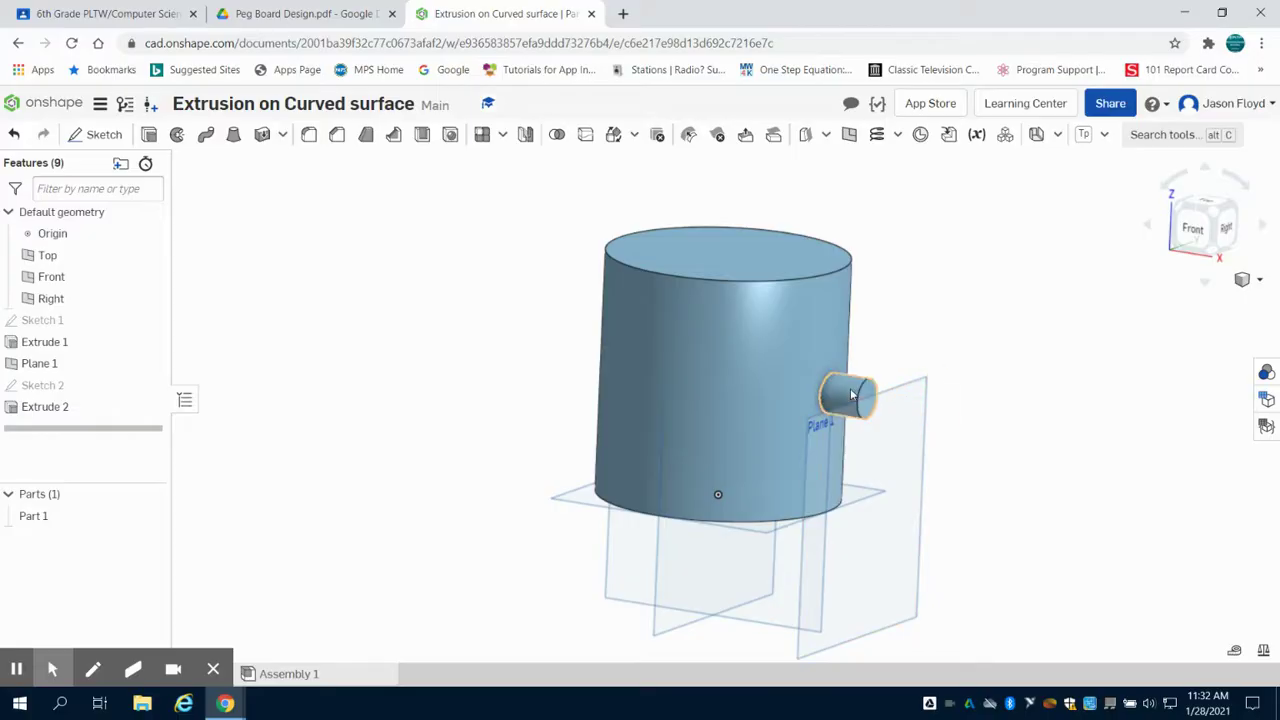
scroll(850, 395, up, 3)
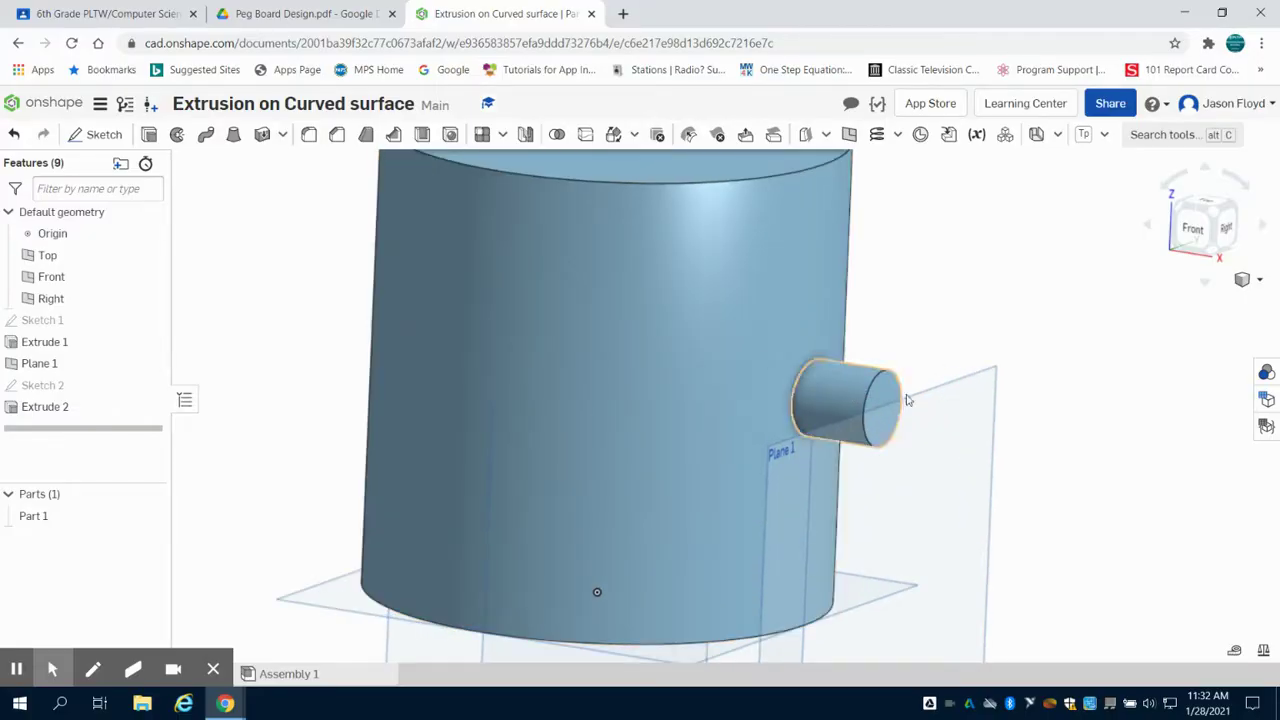
click(1210, 232)
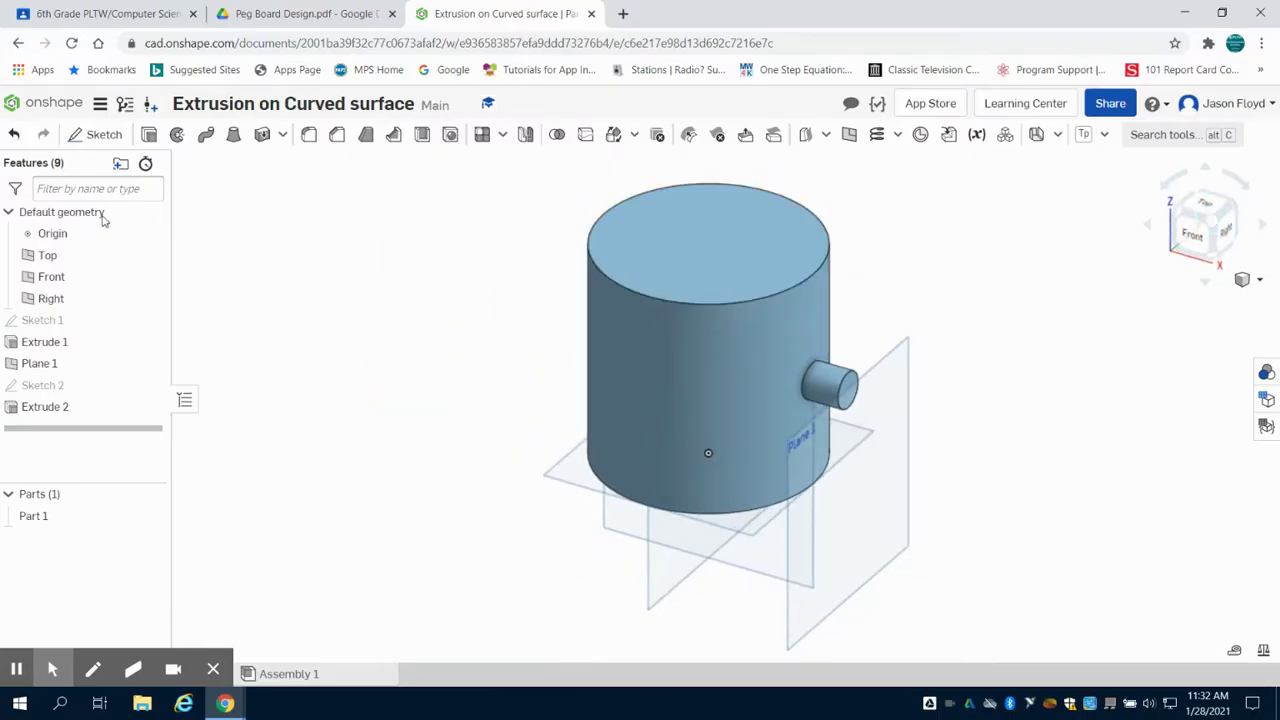
click(849, 136)
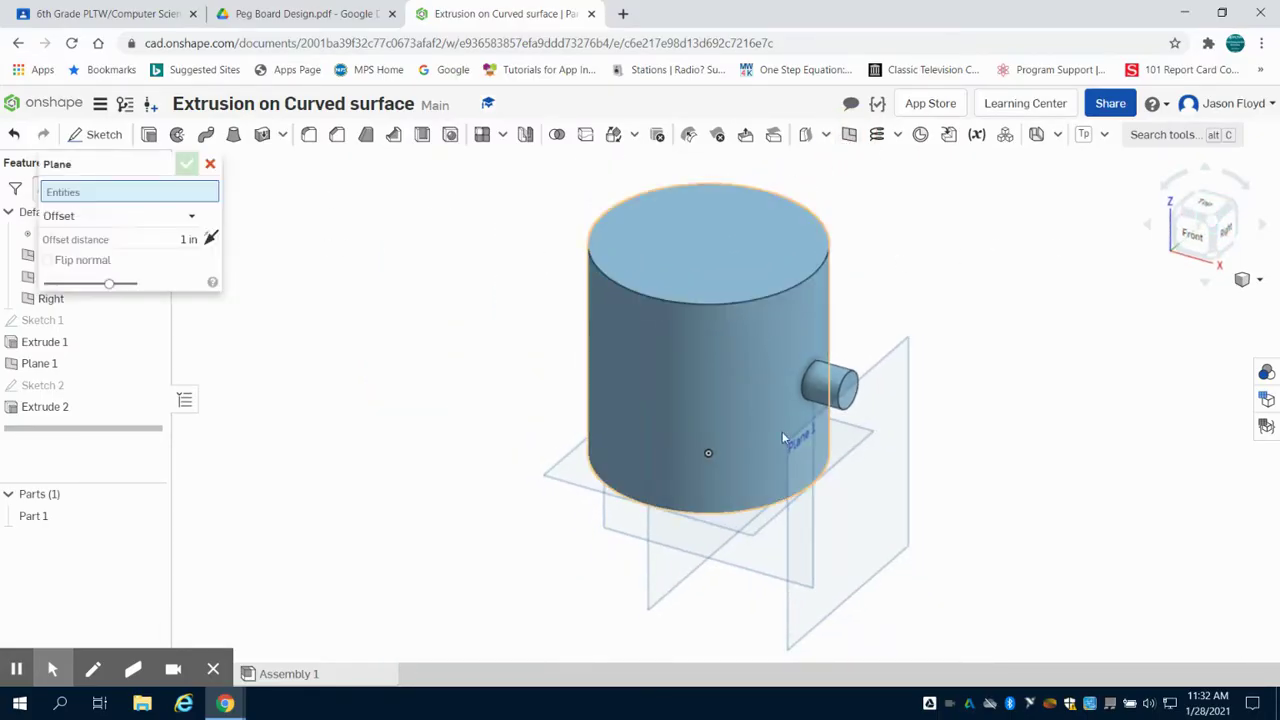
Create Plane 2 offset 2.75 in from the Front plane through the cylinder
click(776, 567)
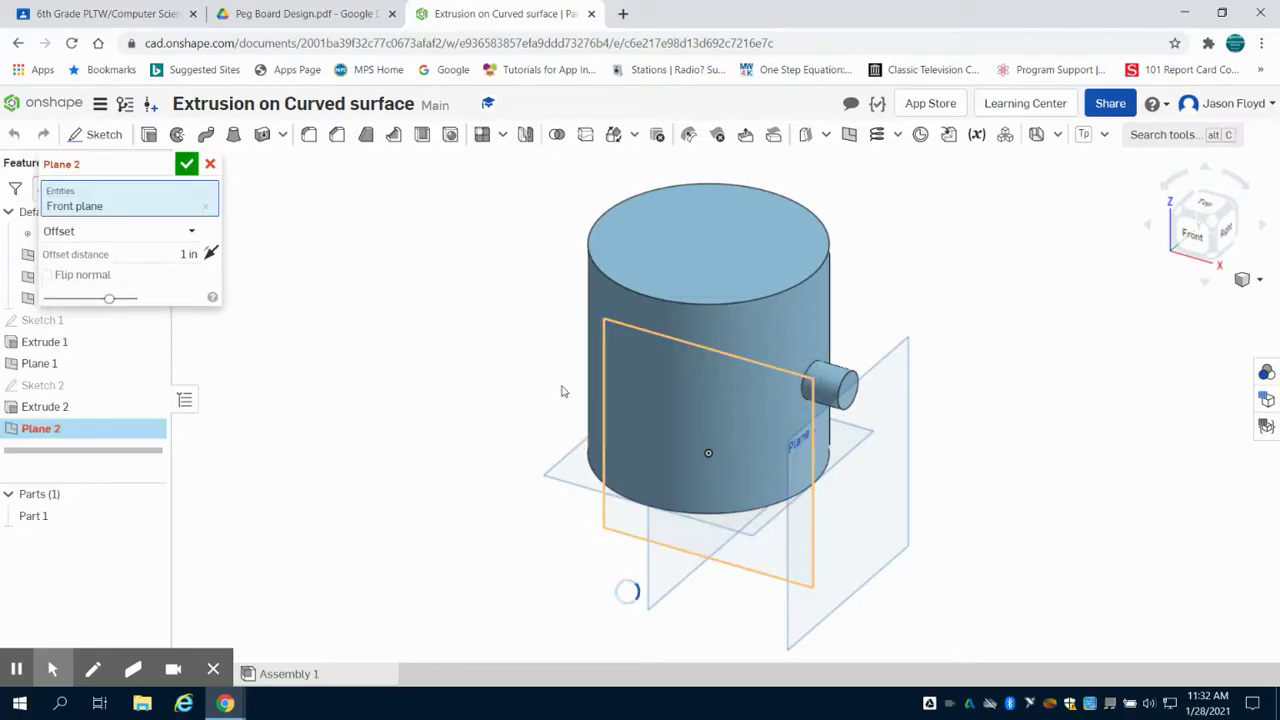
click(178, 252)
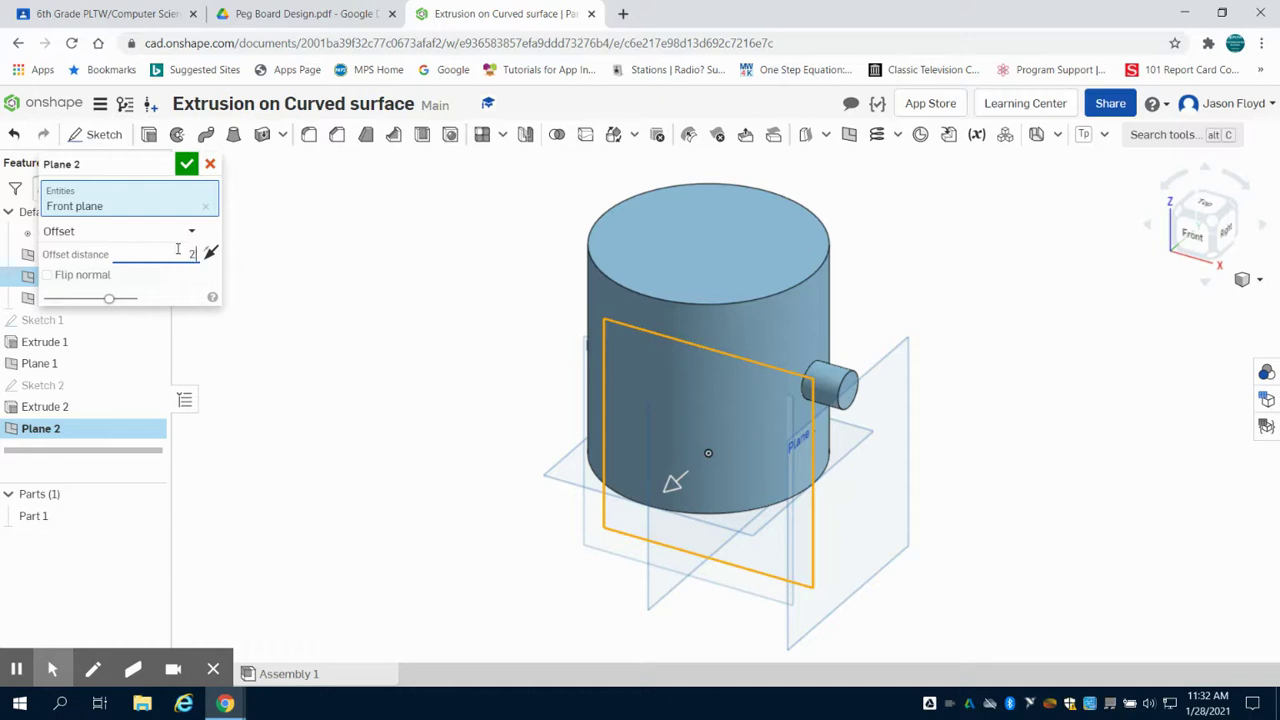
key(Return)
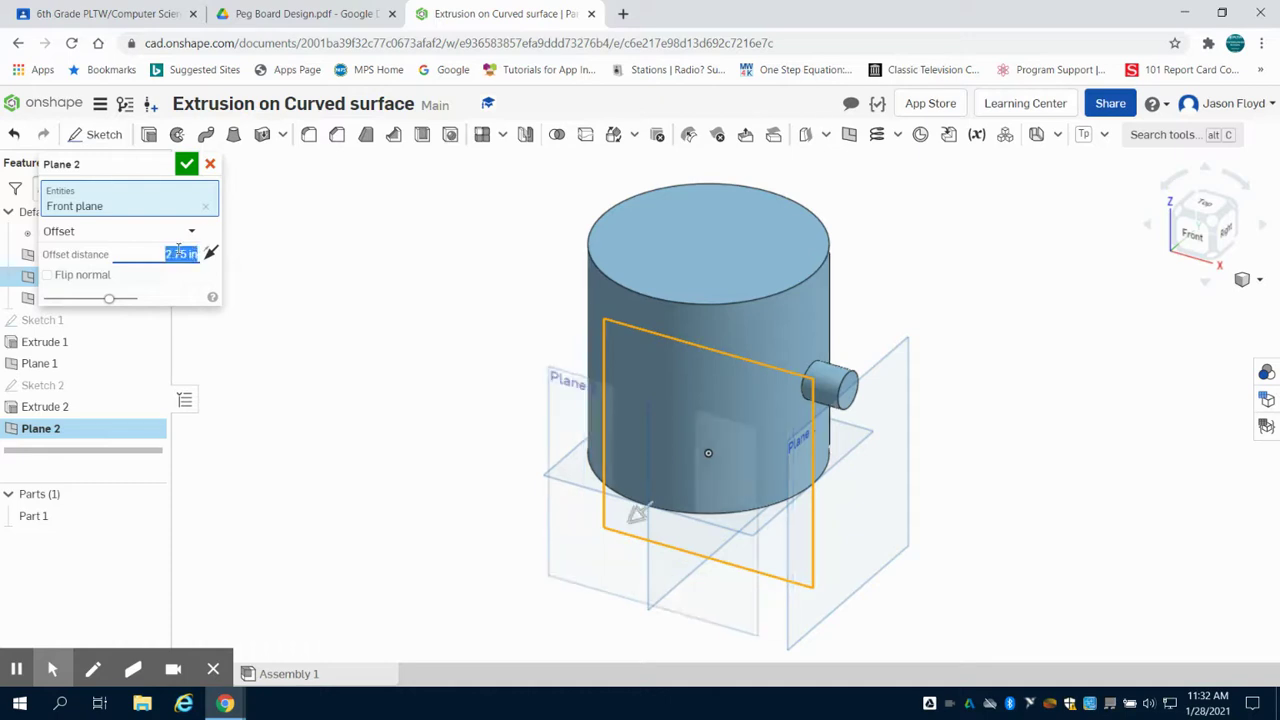
click(188, 165)
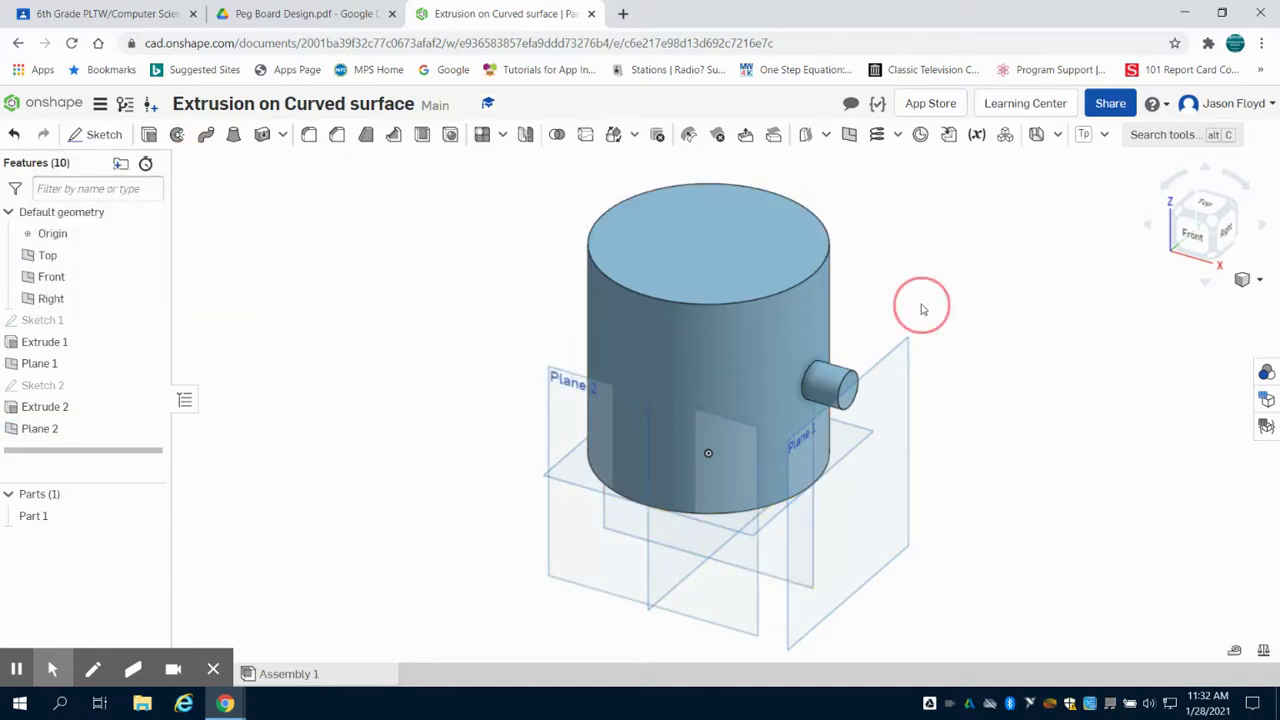
right_drag(914, 306, 910, 290)
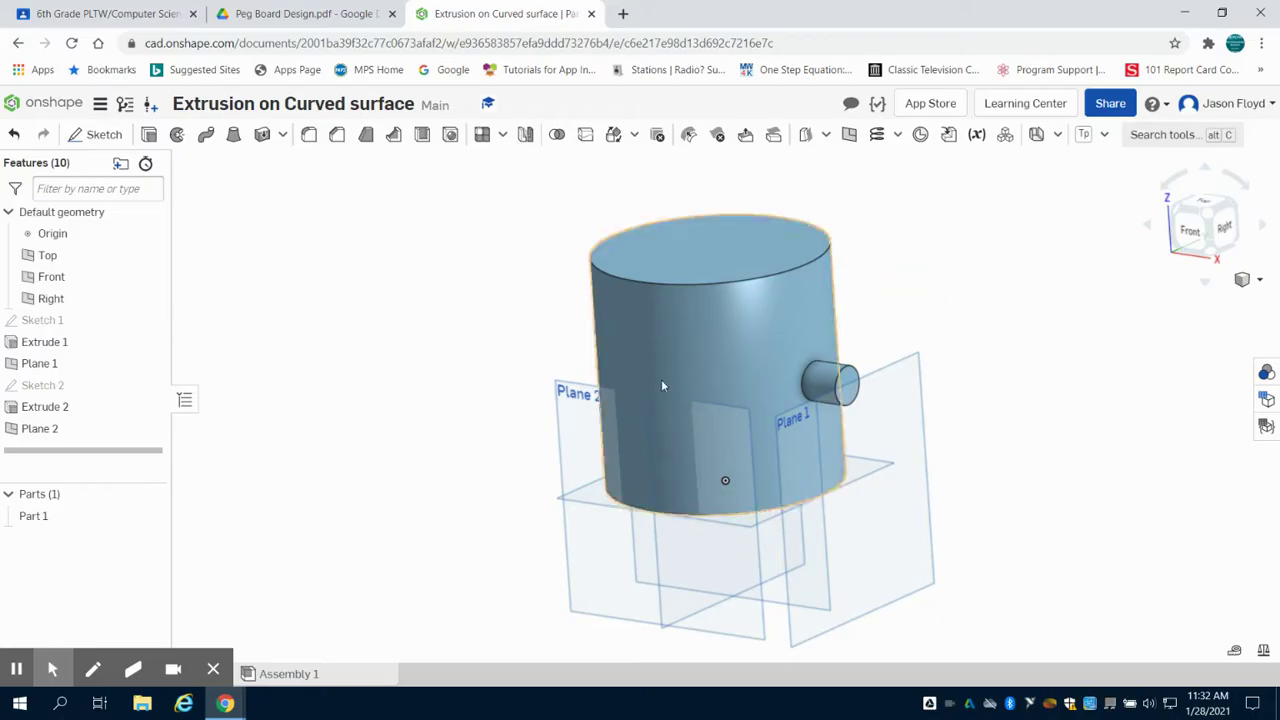
click(100, 134)
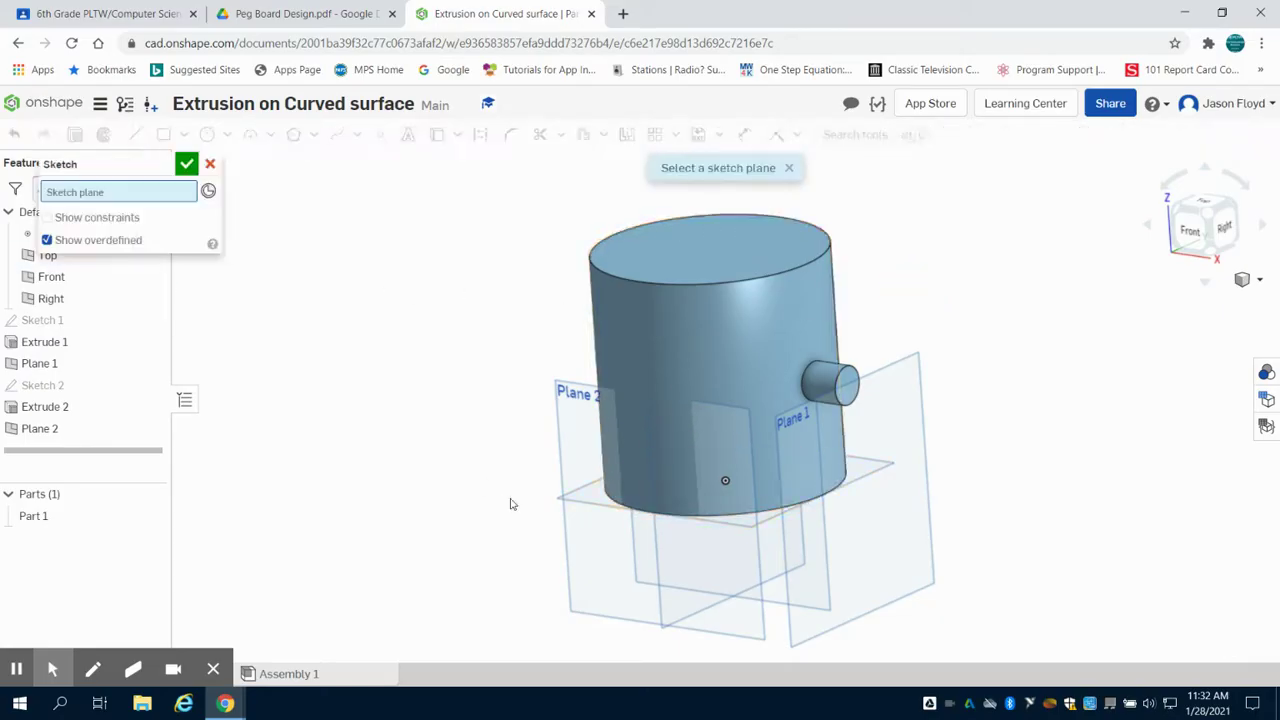
On Plane 2 in Front view, draw a 1 in diameter circle on the vertical line and start extruding it
click(593, 447)
click(1193, 240)
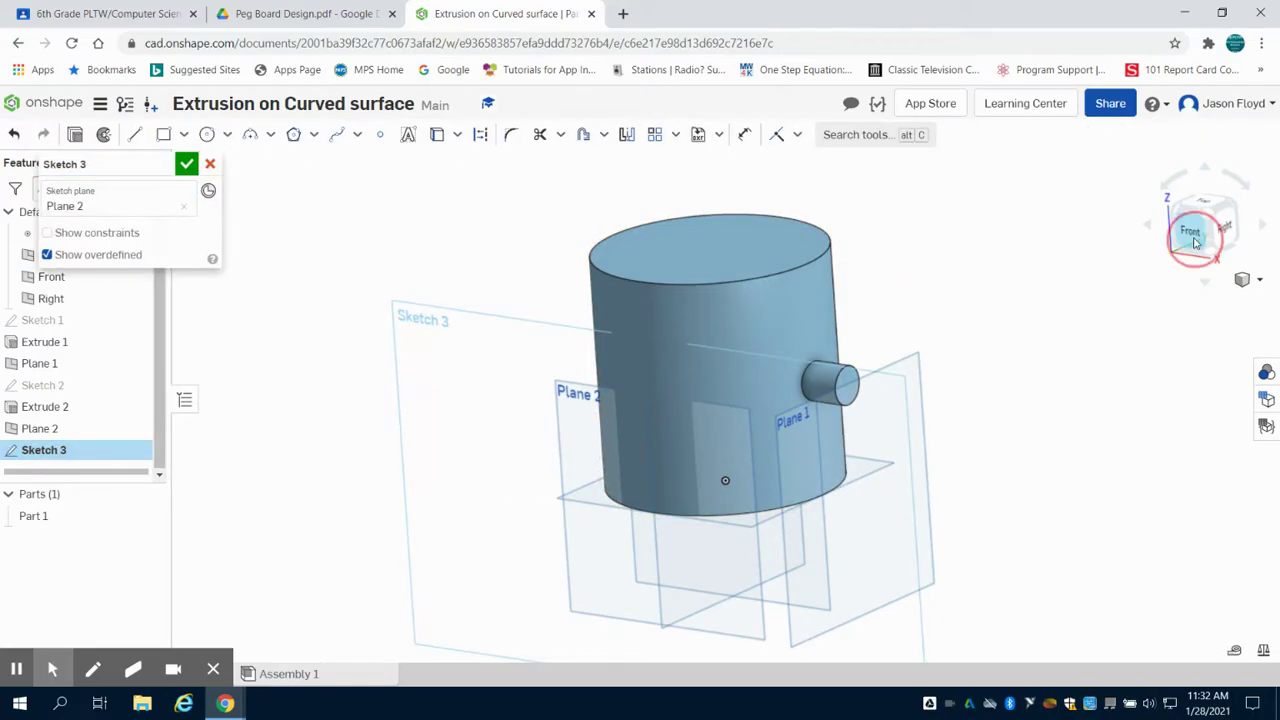
click(209, 135)
click(700, 326)
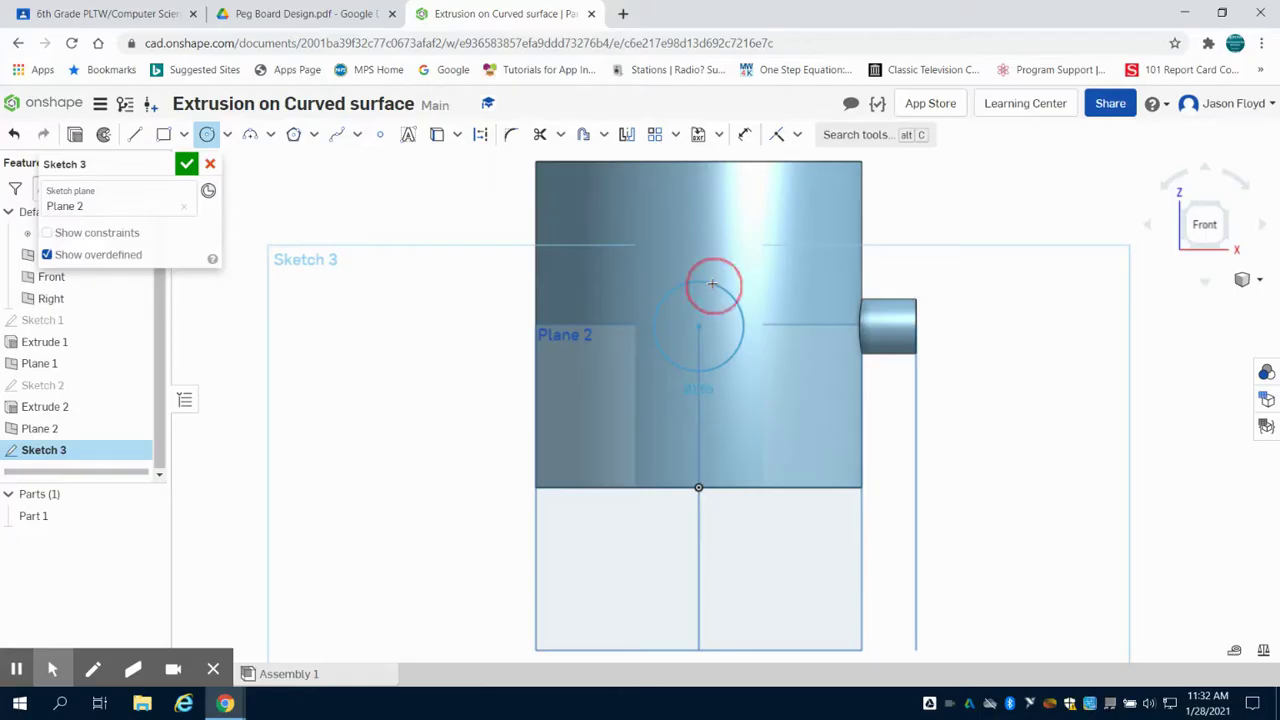
click(711, 284)
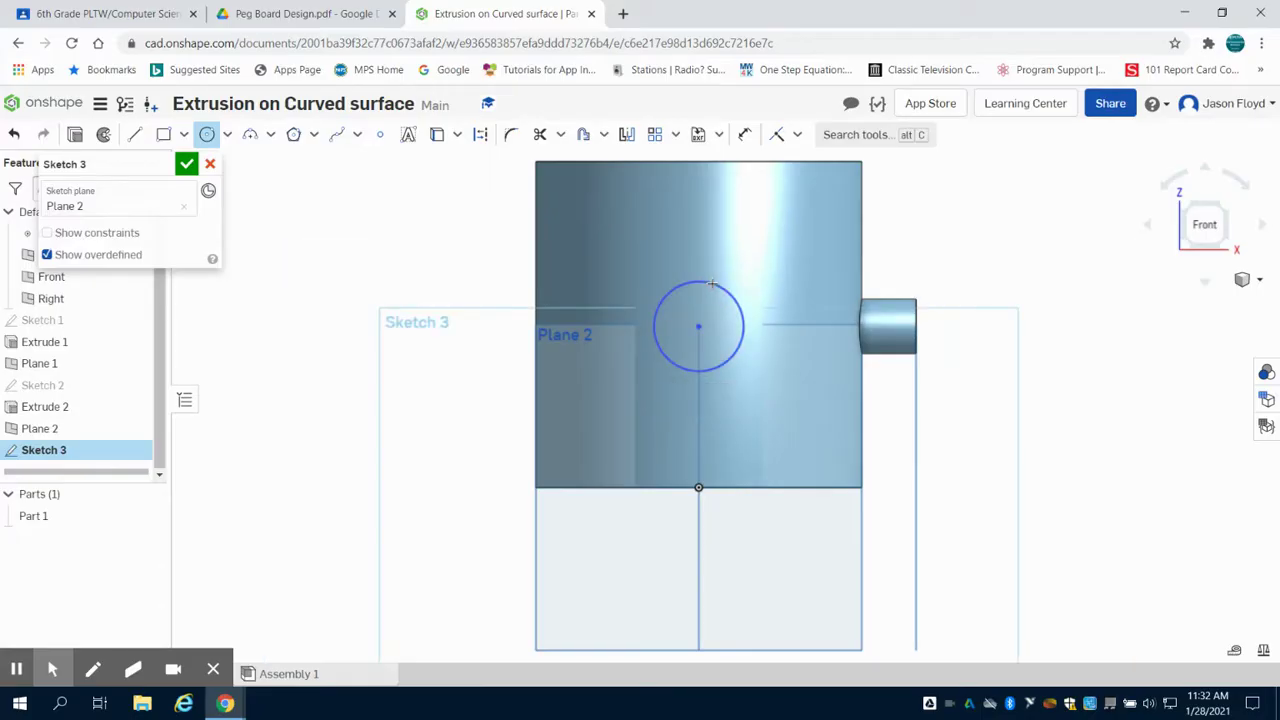
key(Return)
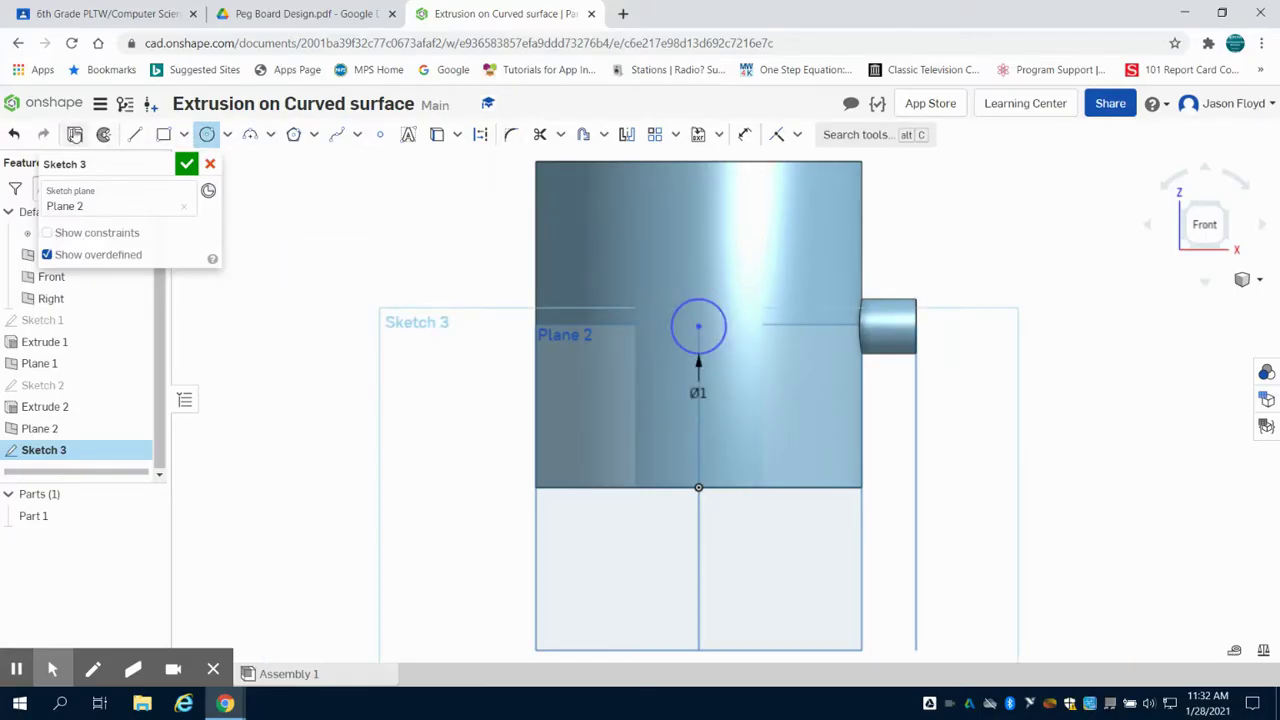
click(74, 134)
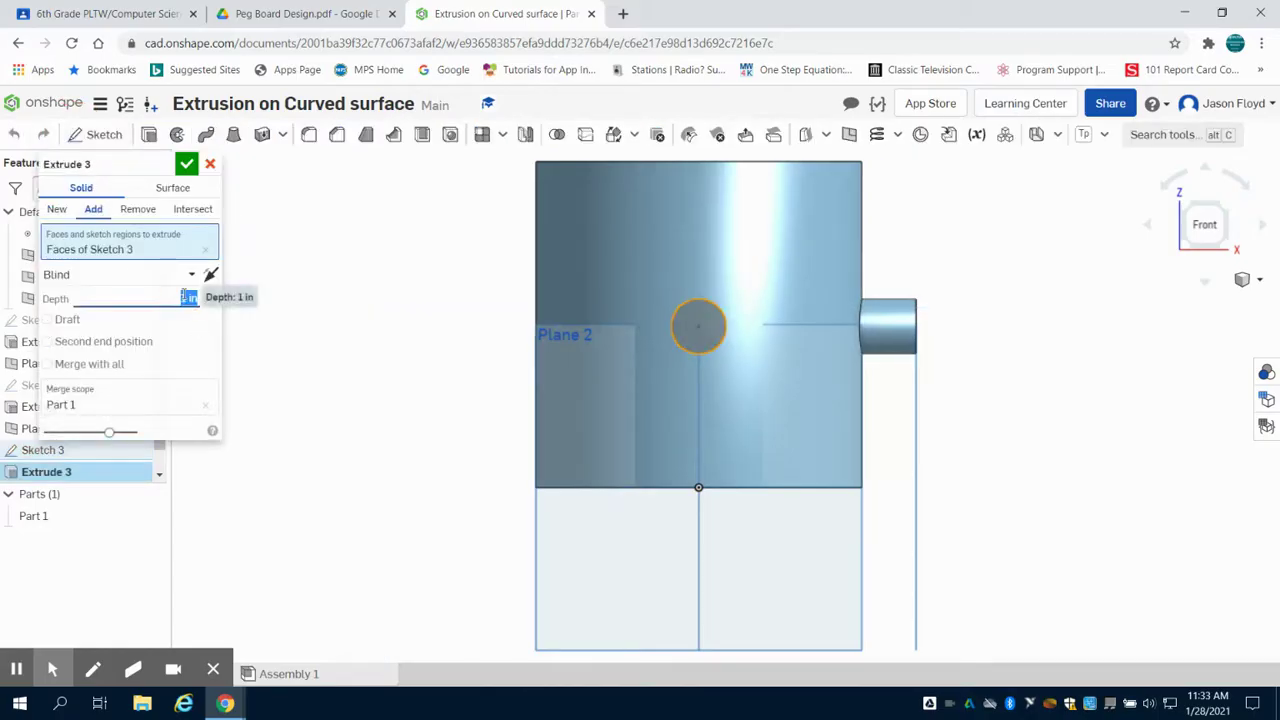
Accept Extrude 3 as a second peg, then lengthen its blind depth to 1.25 in
click(187, 164)
right_drag(1031, 351, 1065, 407)
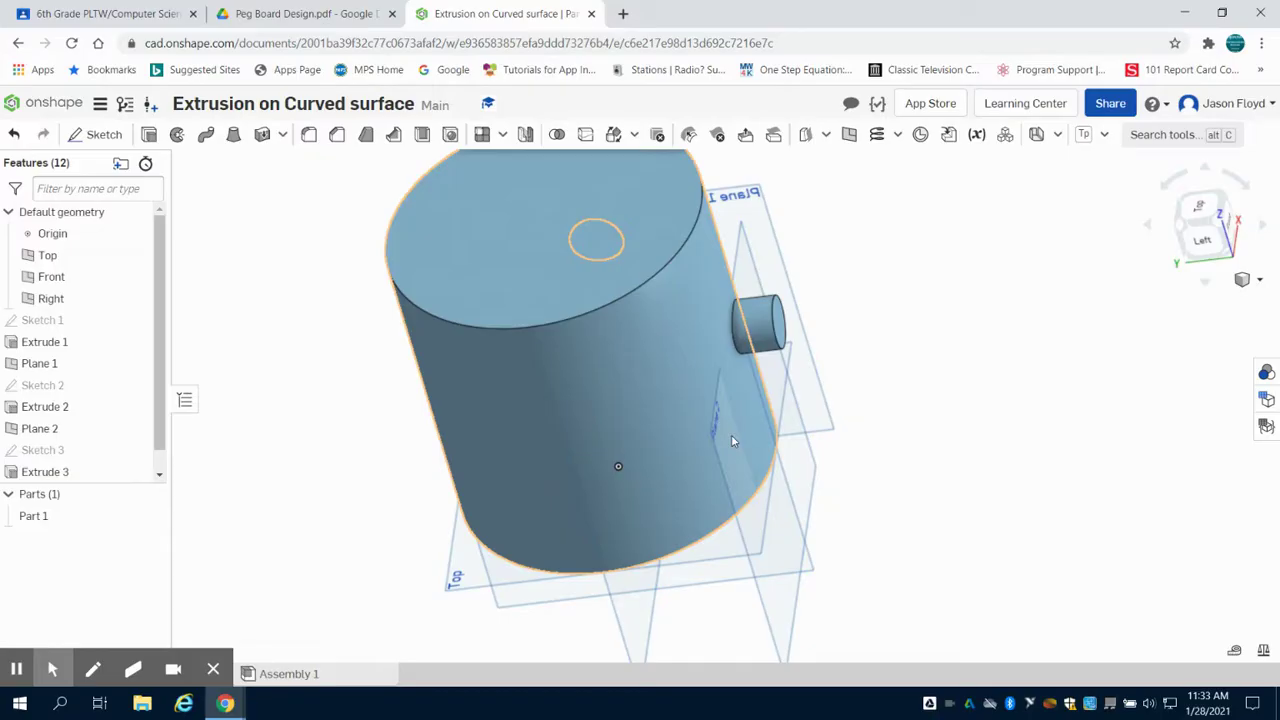
click(62, 472)
double_click(62, 472)
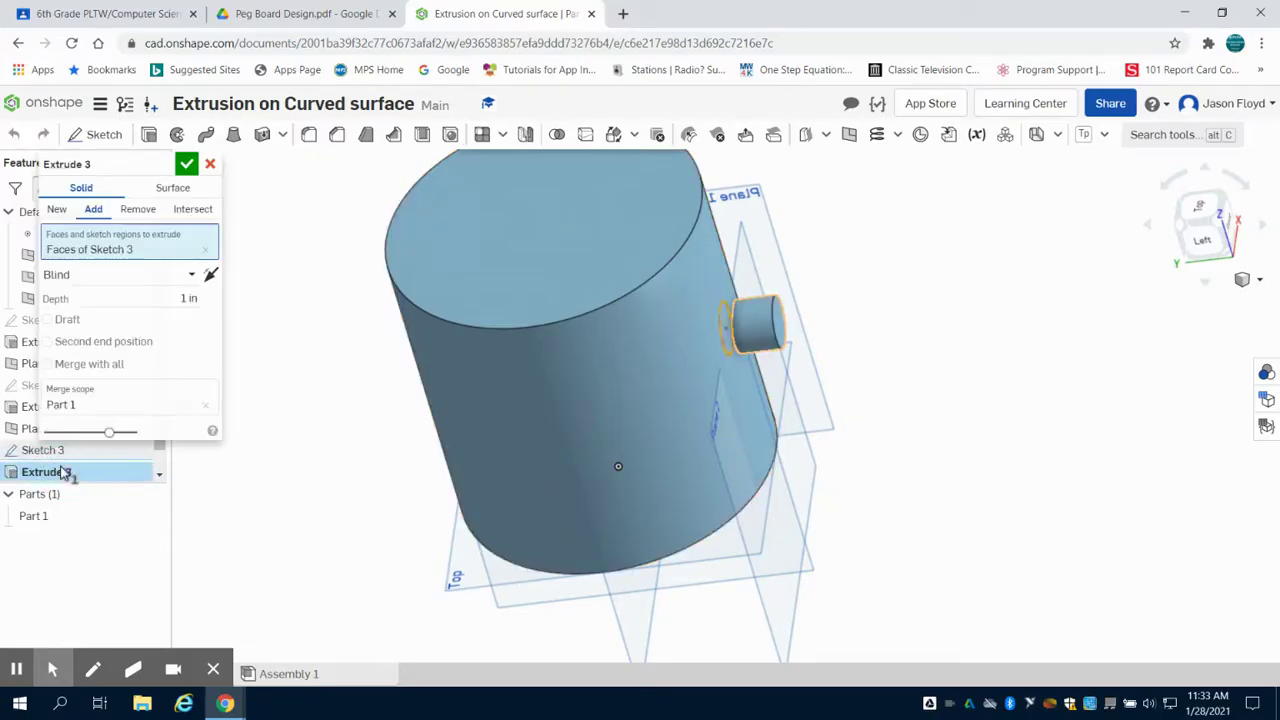
double_click(183, 298)
text(1)
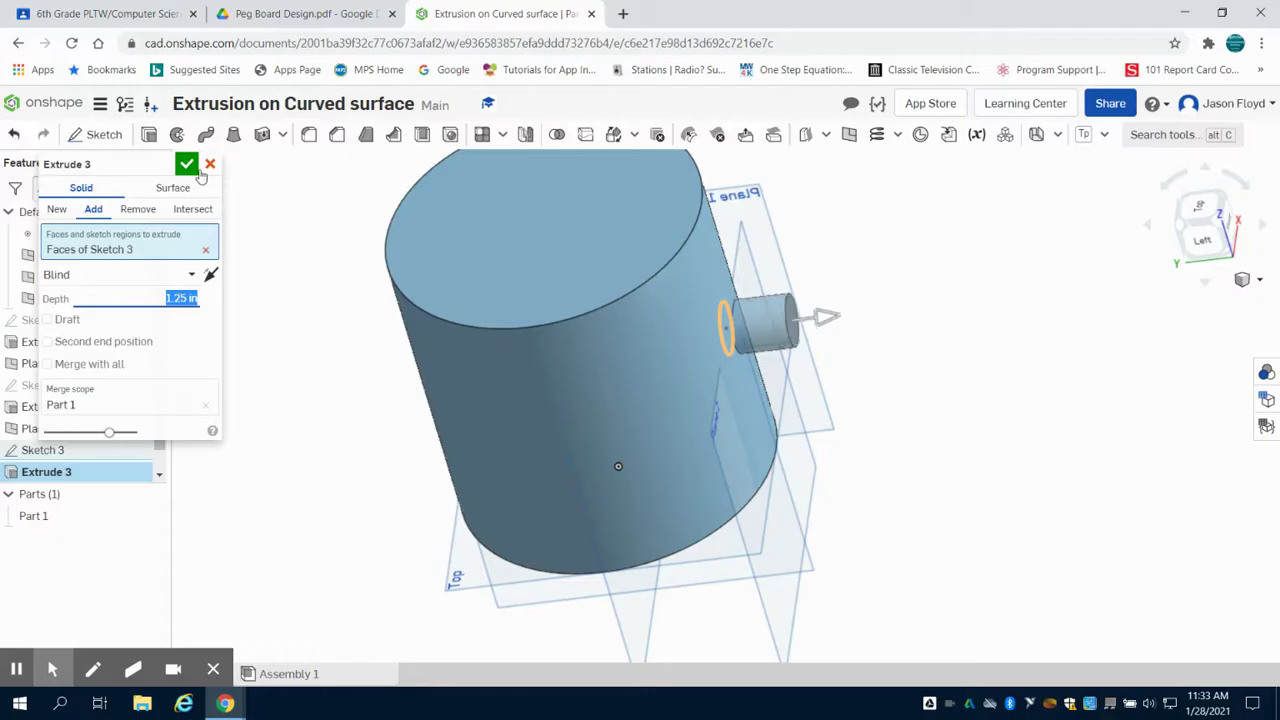
click(187, 163)
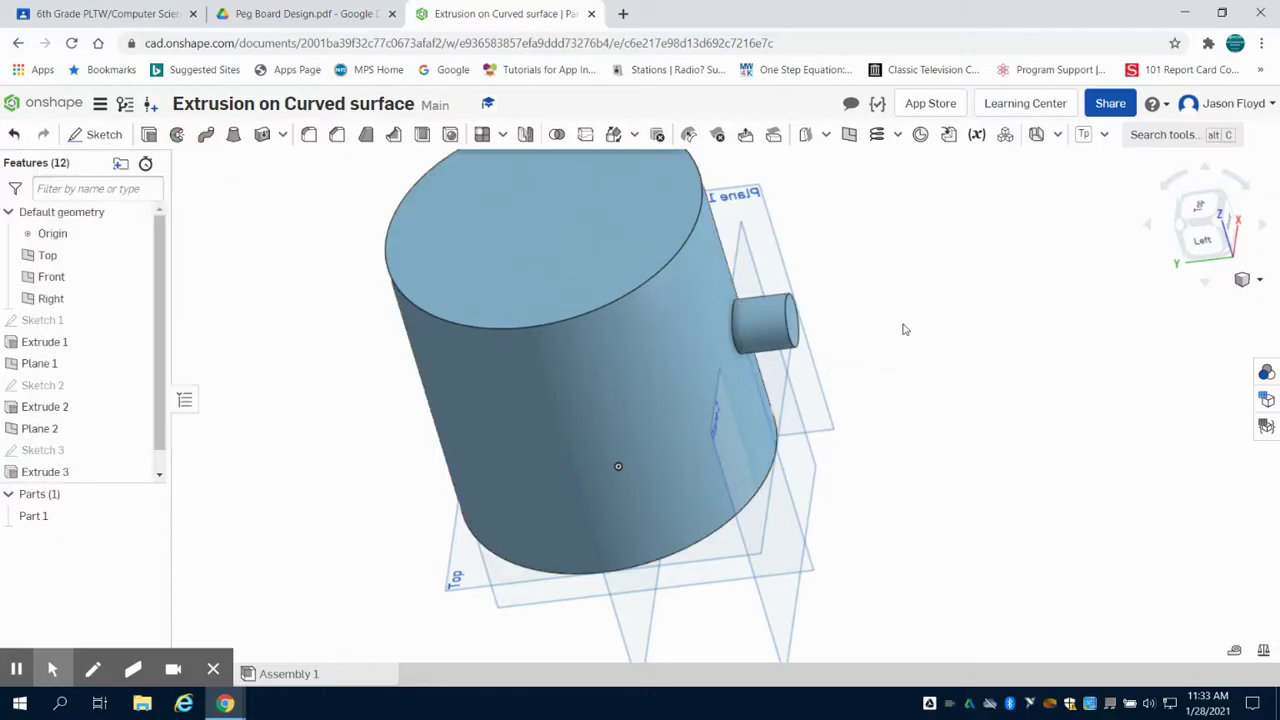
mouse_move(903, 329)
right_down()
mouse_move(894, 374)
mouse_move(903, 319)
right_up()
scroll(903, 319, up, 2)
scroll(900, 280, down, 6)
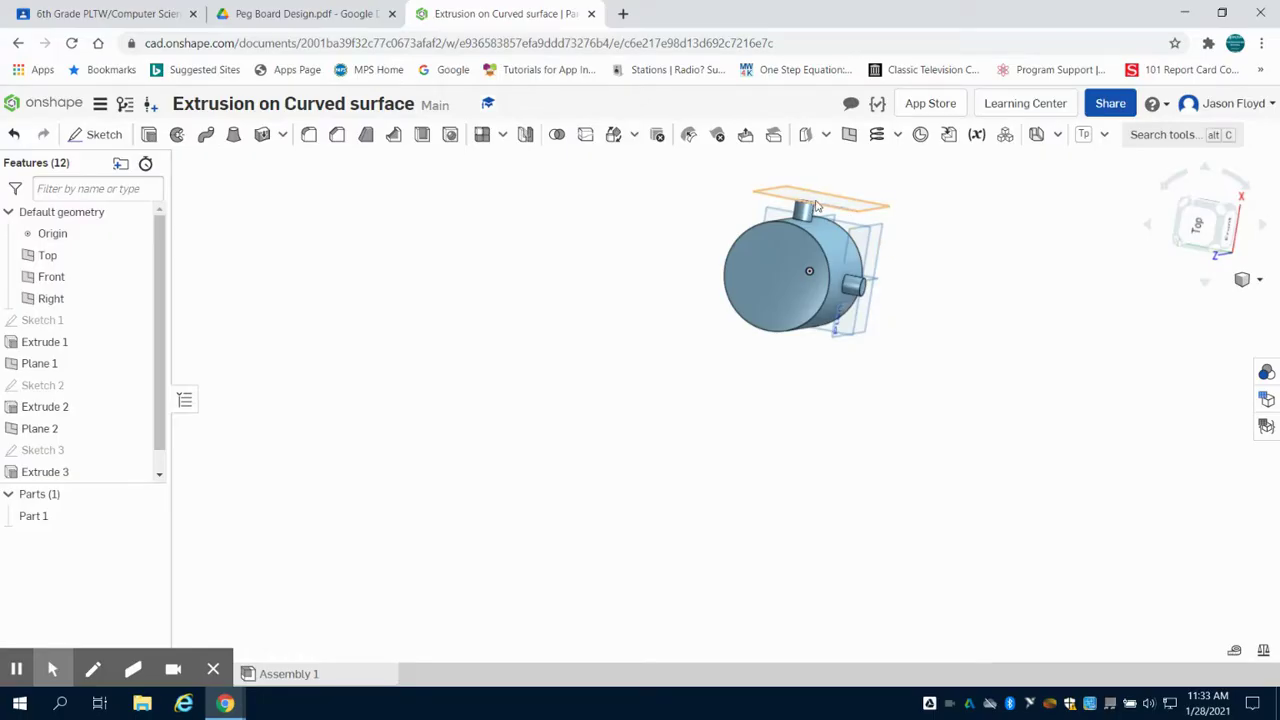
click(1220, 208)
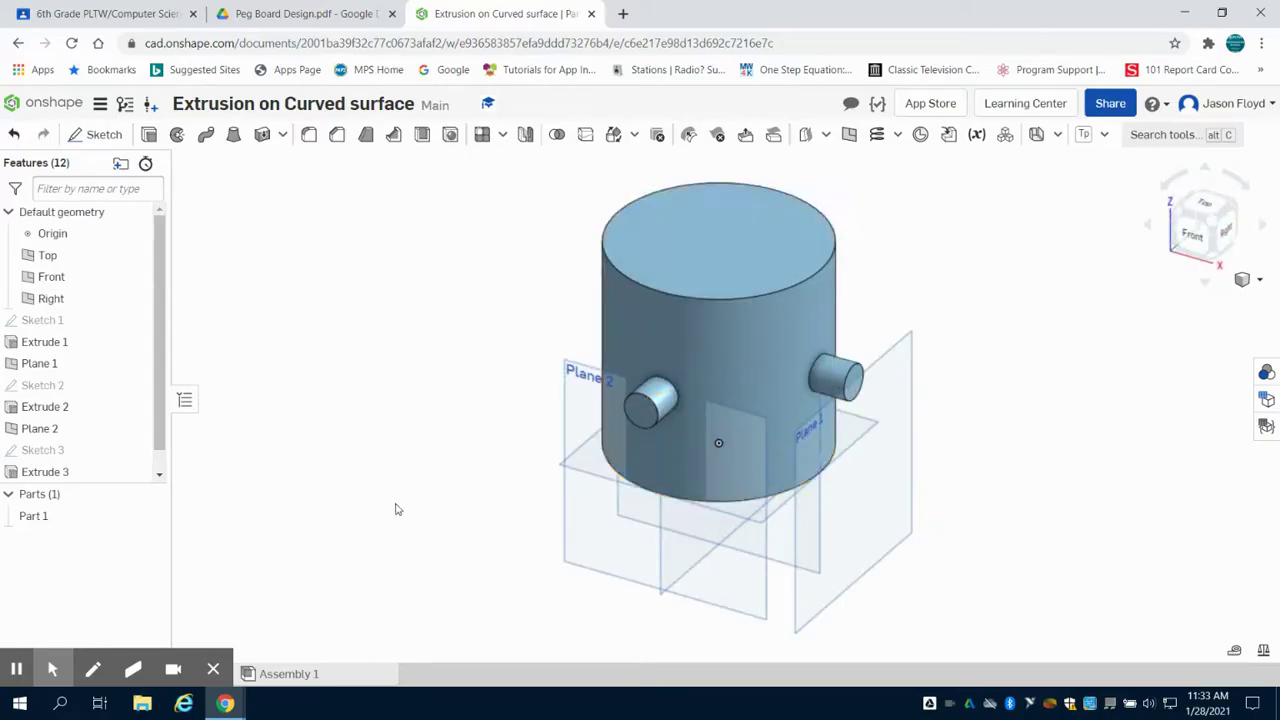